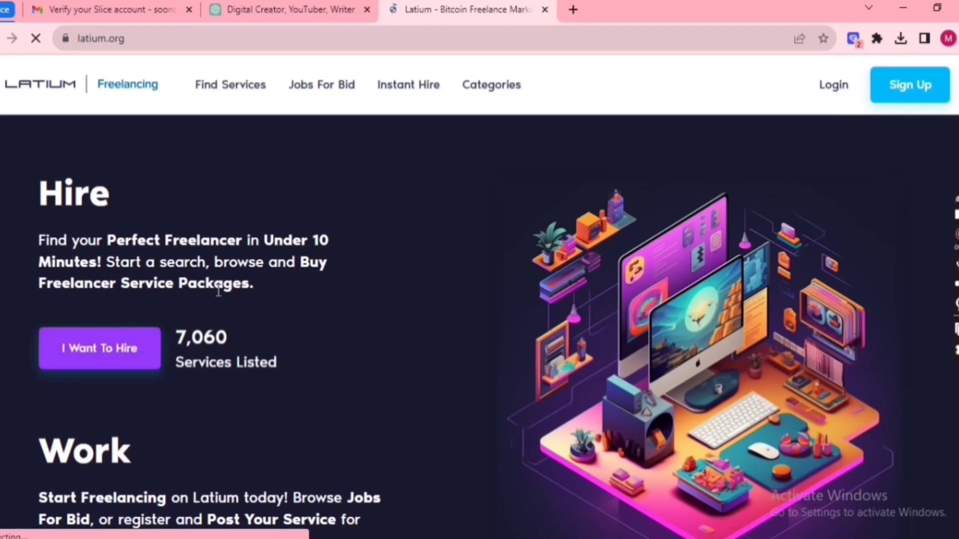
Look through the Latium homepage, from the hire and work sections down to the footer categories.
{"action": "scroll", "coordinate": [93, 257], "scroll_direction": "down", "scroll_amount": 3}
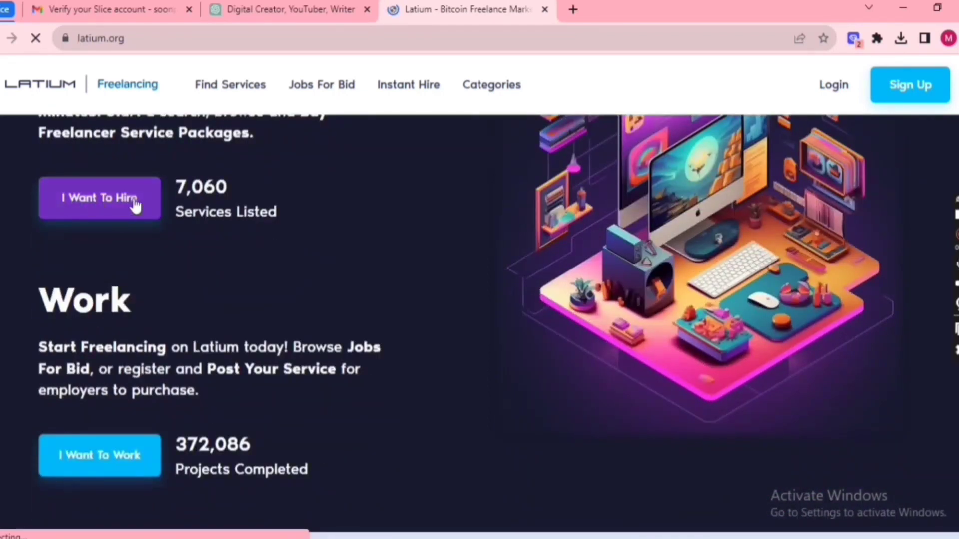
{"action": "scroll", "coordinate": [409, 378], "scroll_direction": "up", "scroll_amount": 2}
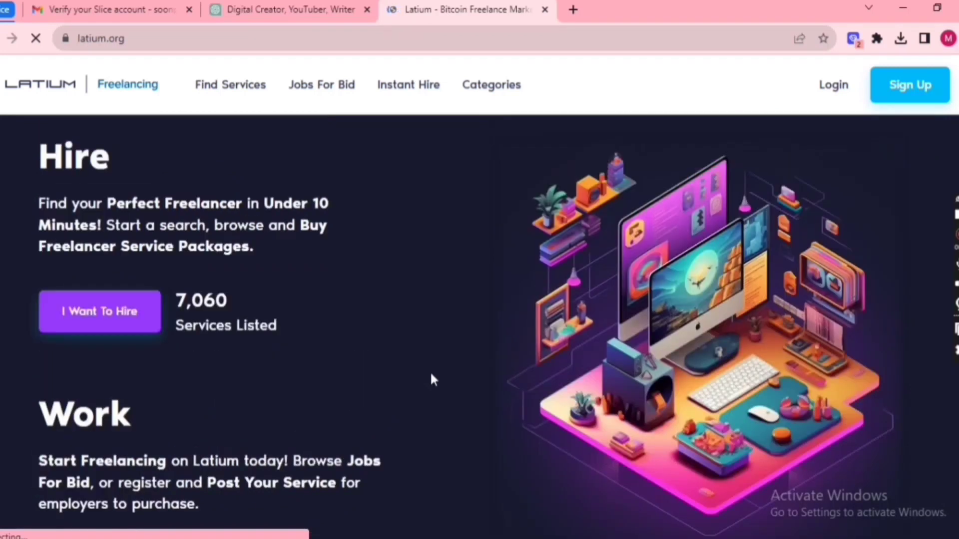
{"action": "scroll", "coordinate": [431, 379], "scroll_direction": "down", "scroll_amount": 10}
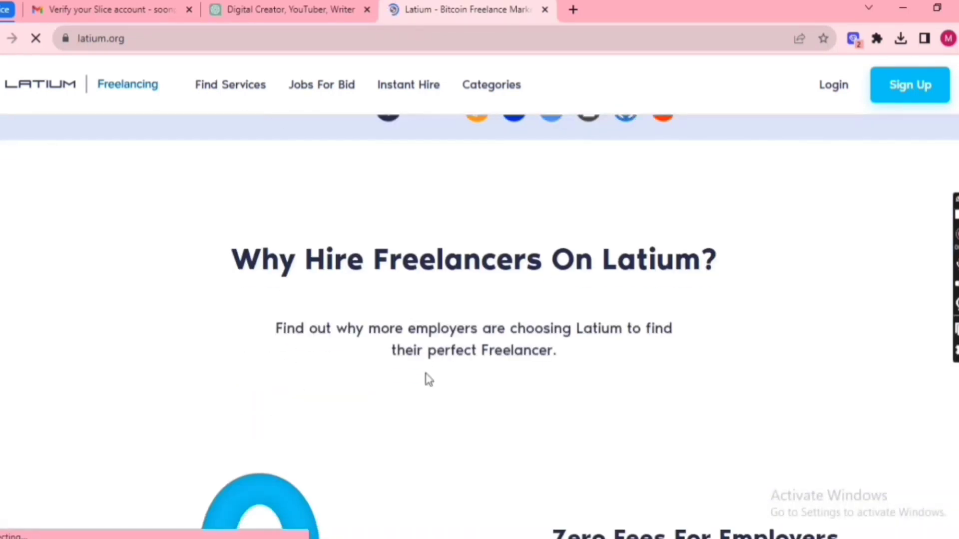
{"action": "scroll", "coordinate": [425, 380], "scroll_direction": "down", "scroll_amount": 1}
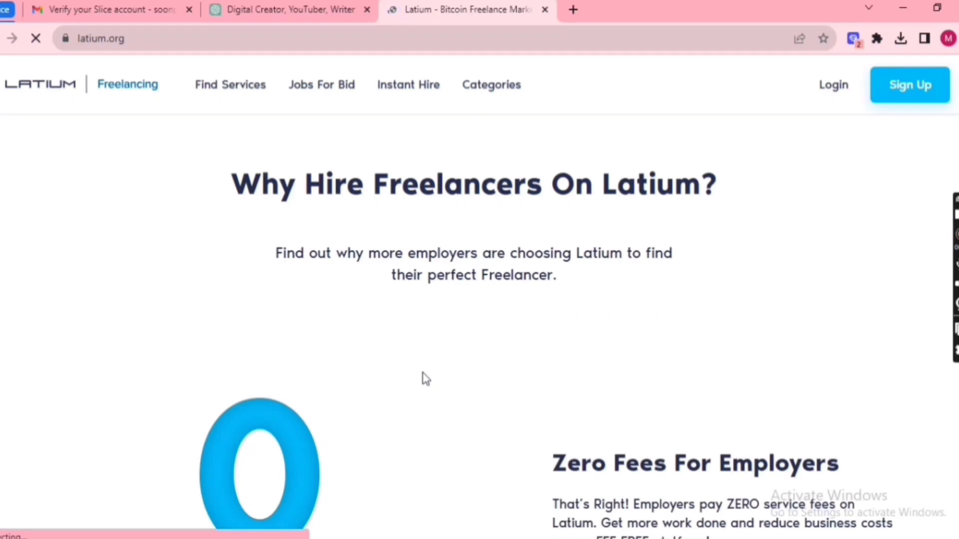
{"action": "scroll", "coordinate": [426, 380], "scroll_direction": "down", "scroll_amount": 3}
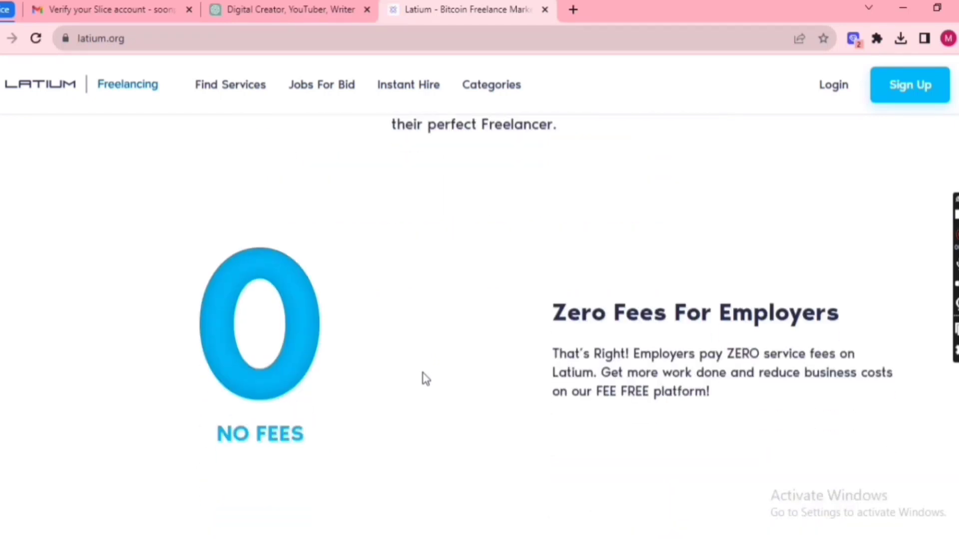
{"action": "scroll", "coordinate": [426, 380], "scroll_direction": "down", "scroll_amount": 3}
{"action": "scroll", "coordinate": [426, 380], "scroll_direction": "down", "scroll_amount": 5}
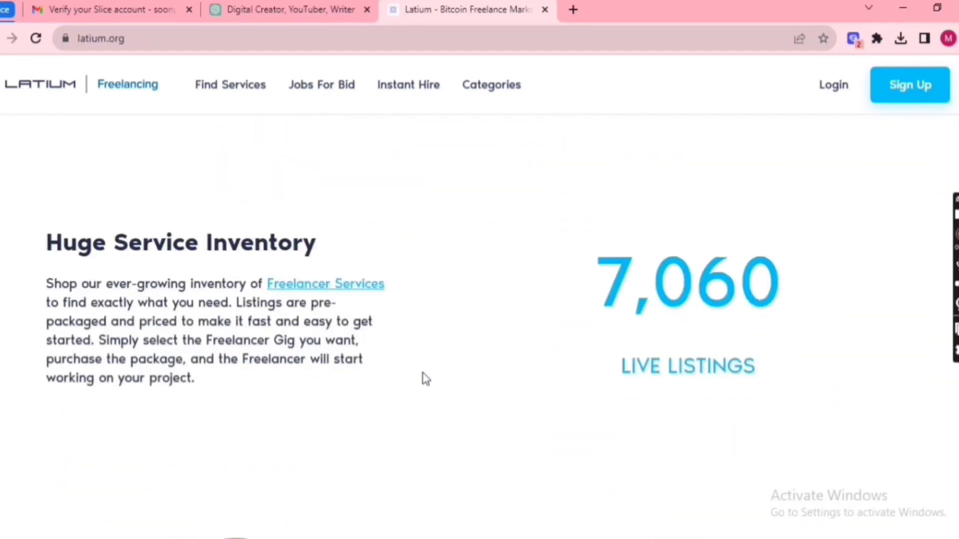
{"action": "scroll", "coordinate": [426, 379], "scroll_direction": "down", "scroll_amount": 10}
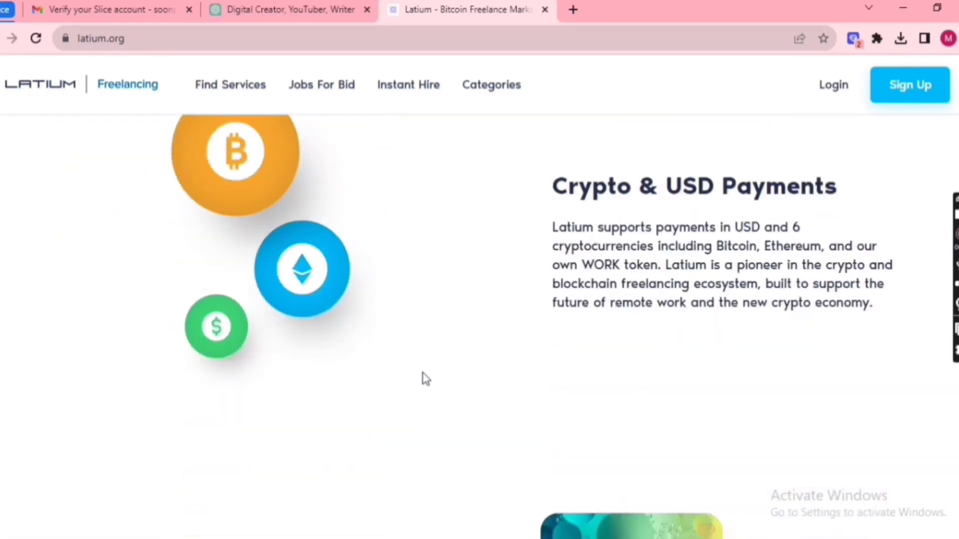
{"action": "scroll", "coordinate": [425, 378], "scroll_direction": "down", "scroll_amount": 10}
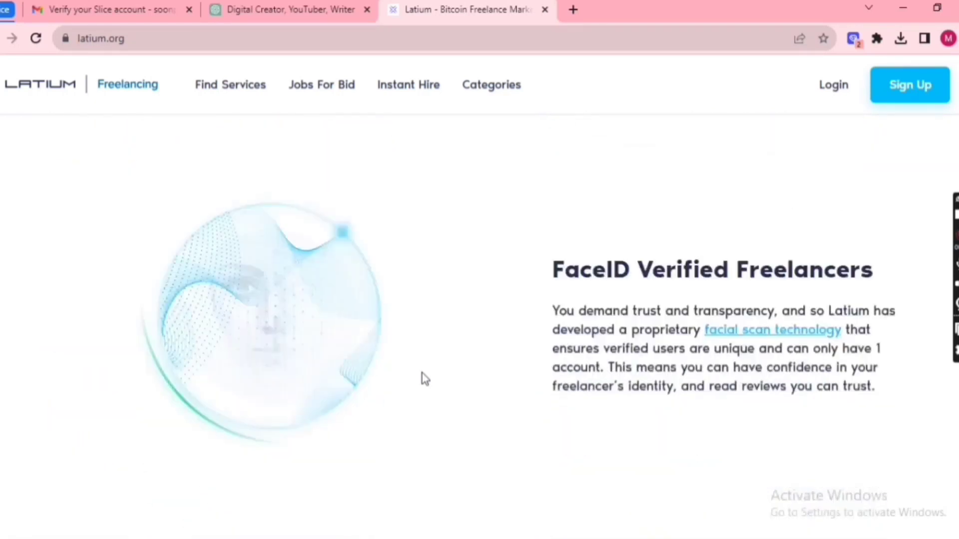
{"action": "scroll", "coordinate": [423, 379], "scroll_direction": "down", "scroll_amount": 10}
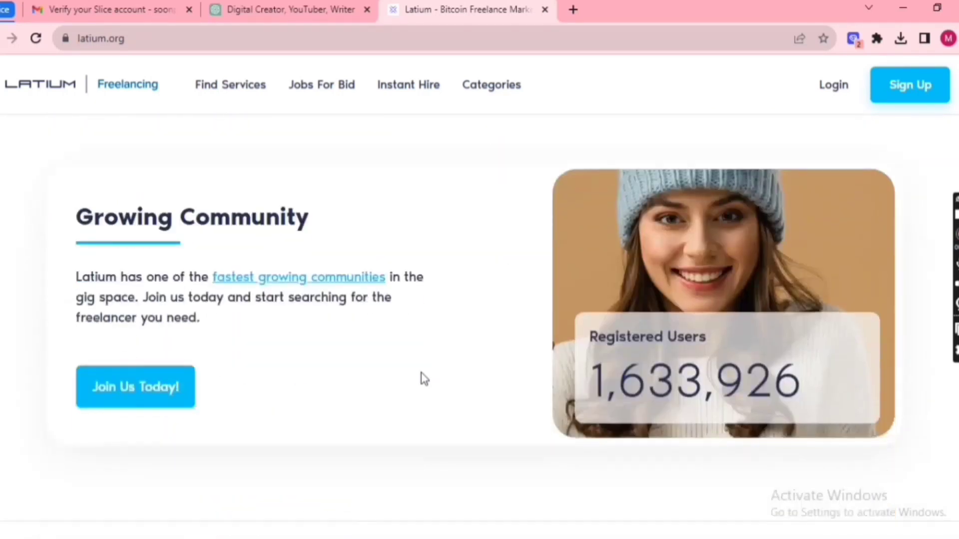
{"action": "scroll", "coordinate": [424, 378], "scroll_direction": "down", "scroll_amount": 1}
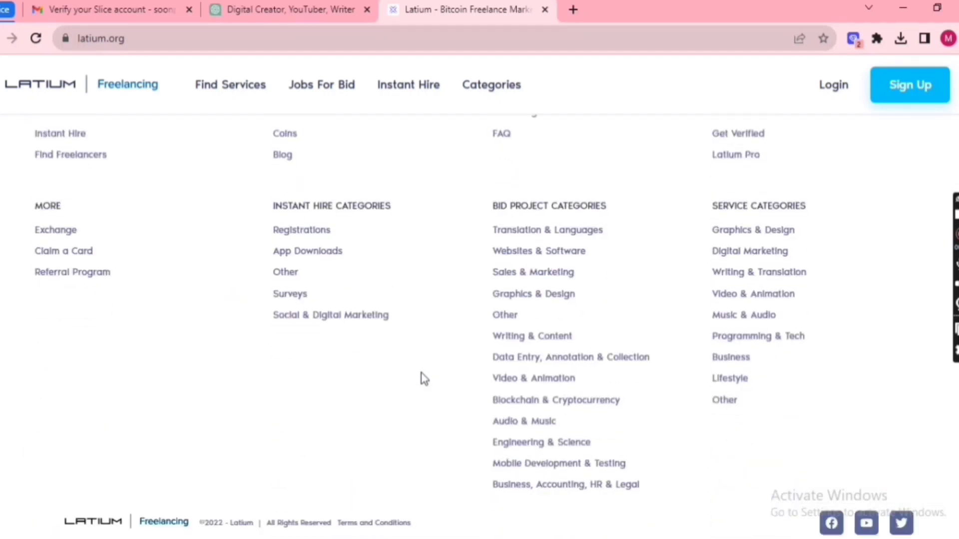
{"action": "key", "text": "Home"}
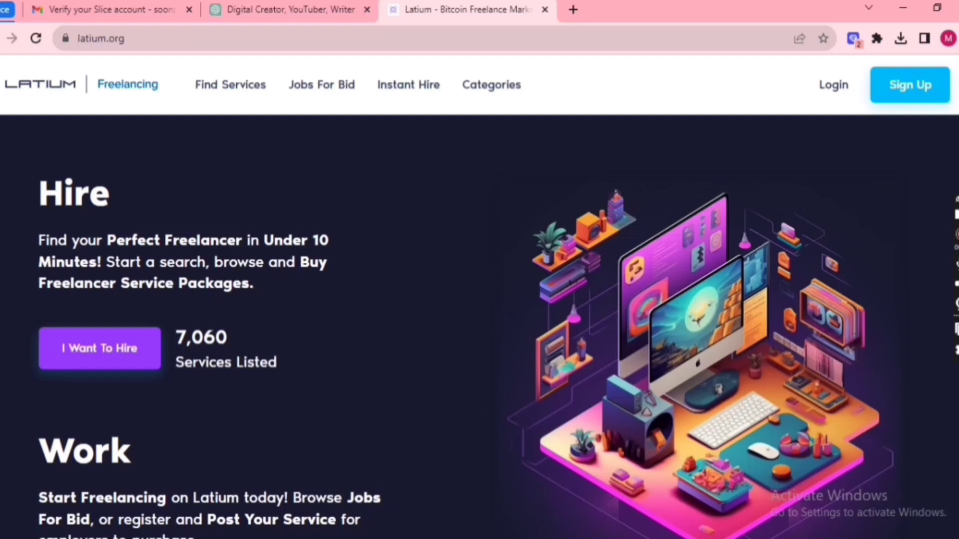
Begin signing up for Latium with the existing Google account and accept the prefilled e-mail address.
{"action": "left_click", "coordinate": [911, 94]}
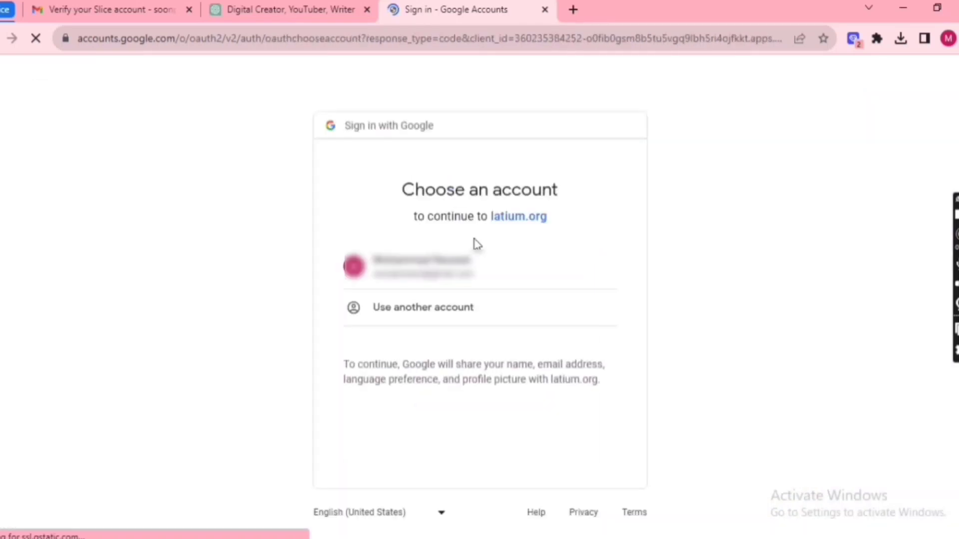
{"action": "left_click", "coordinate": [419, 277]}
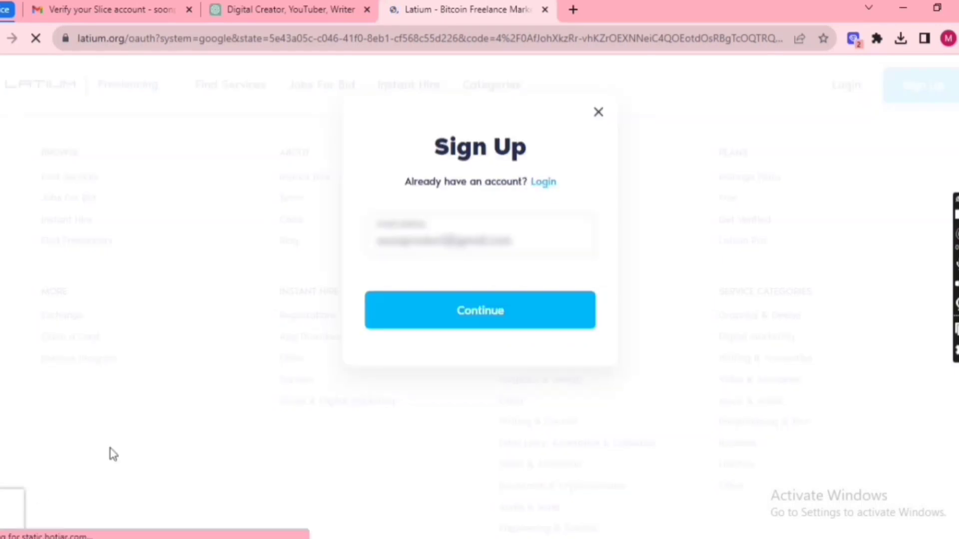
{"action": "left_click", "coordinate": [475, 321]}
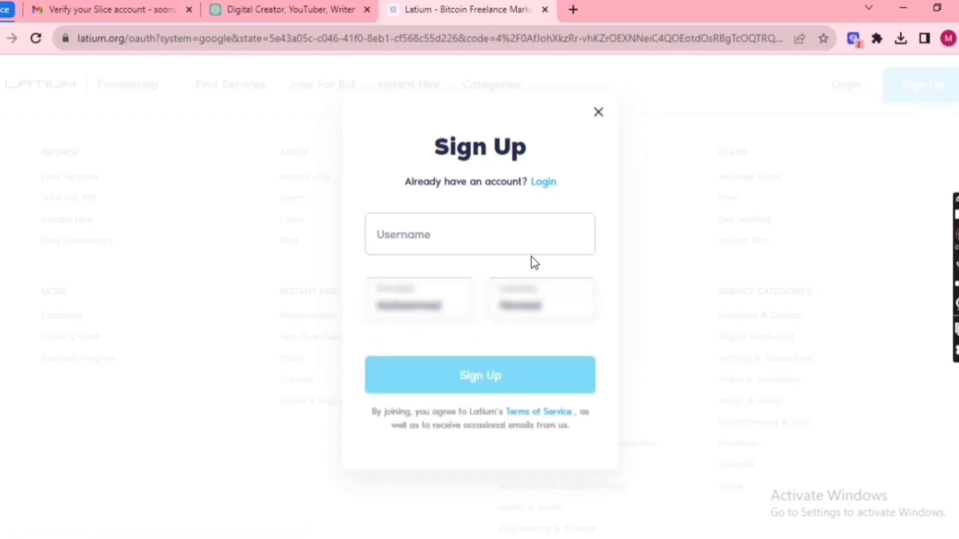
Enter a unique username for the new account and submit the sign-up form.
{"action": "left_click", "coordinate": [440, 239]}
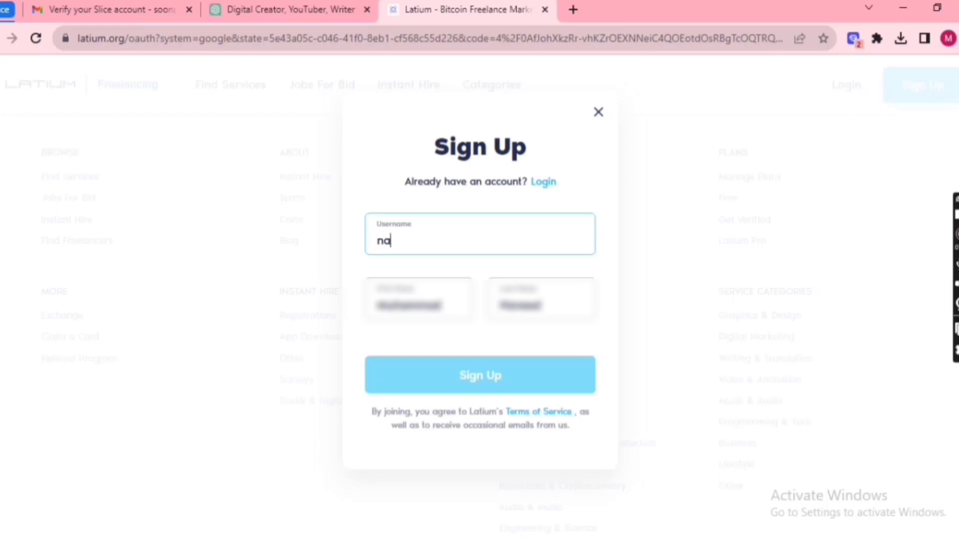
{"action": "type", "text": "NAVEED"}
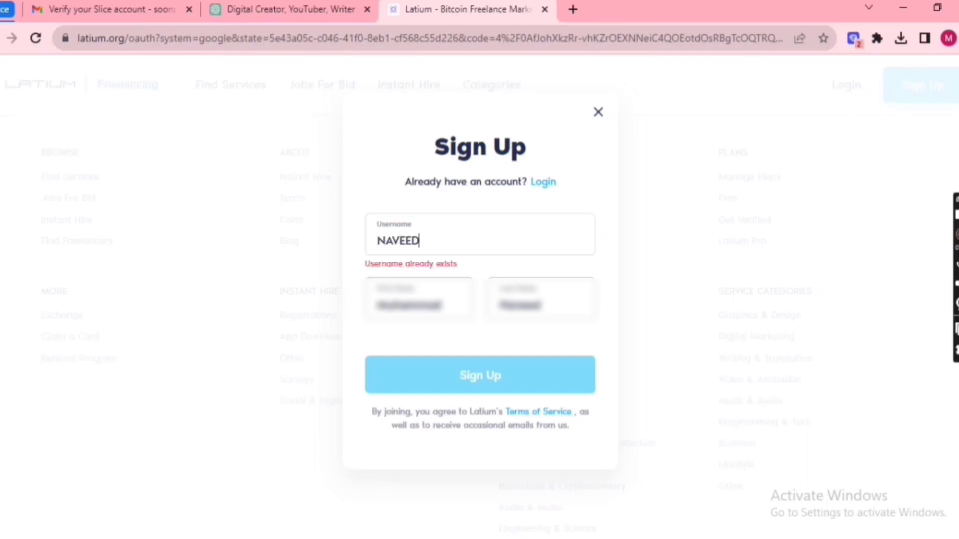
{"action": "type", "text": "DI"}
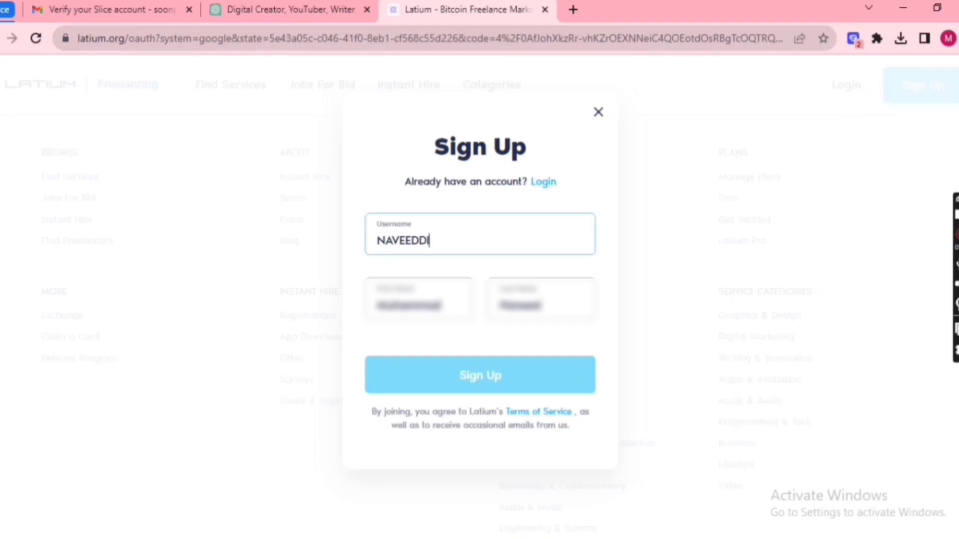
{"action": "type", "text": "GITAL"}
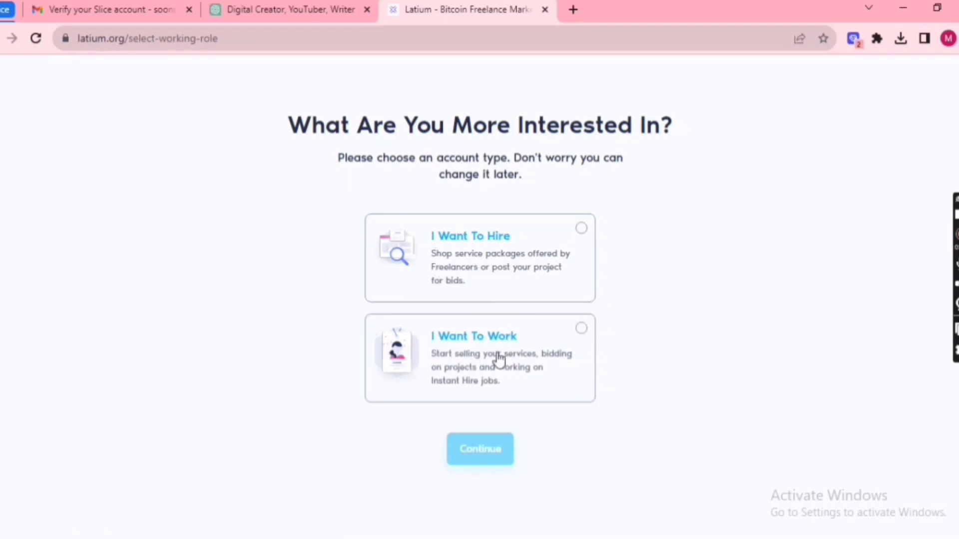
Choose the "I Want To Work" account type and start the Boost Your Profile onboarding.
{"action": "left_click", "coordinate": [582, 331]}
{"action": "left_click", "coordinate": [514, 440]}
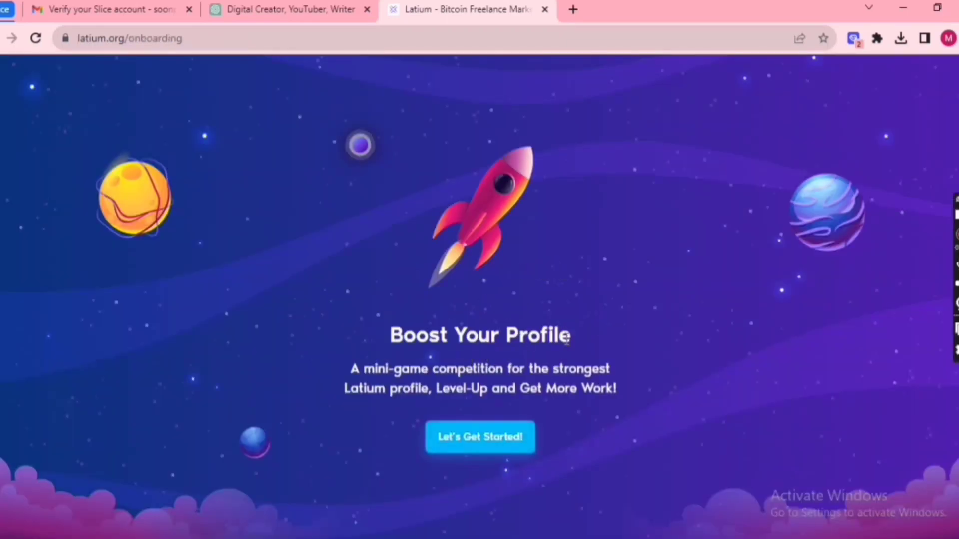
{"action": "left_click", "coordinate": [507, 440]}
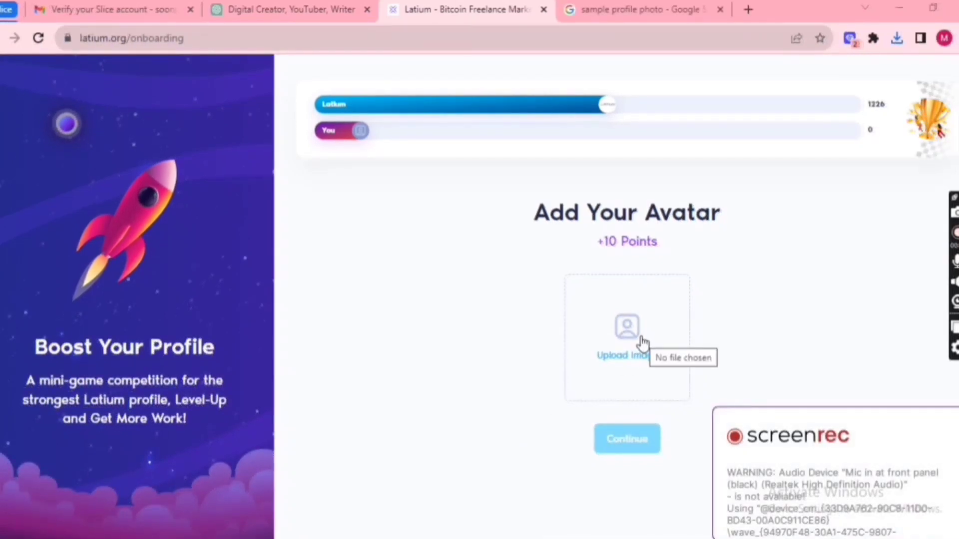
Upload a profile picture from the Desktop folder as the avatar and continue to the following question.
{"action": "left_click", "coordinate": [643, 343]}
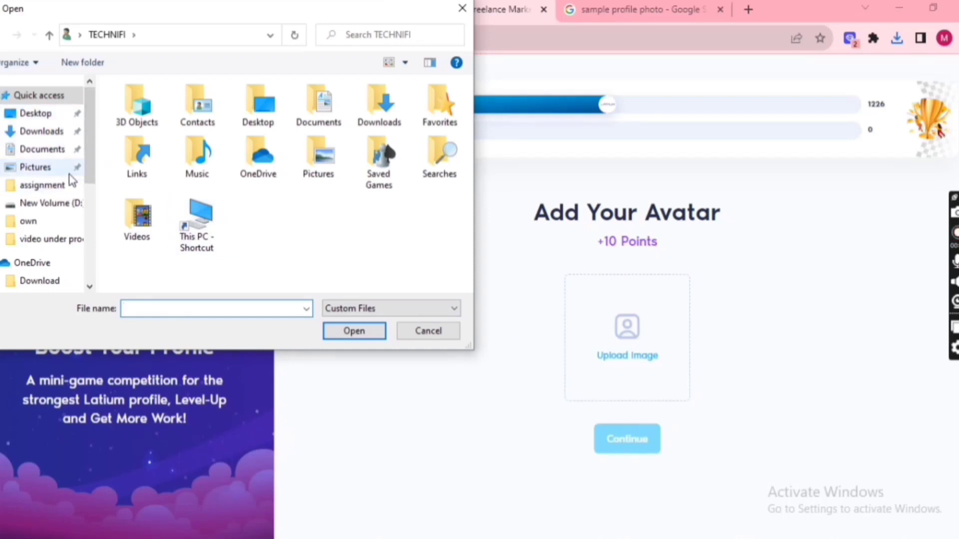
{"action": "scroll", "coordinate": [71, 178], "scroll_direction": "down", "scroll_amount": 2}
{"action": "scroll", "coordinate": [71, 177], "scroll_direction": "down", "scroll_amount": 1}
{"action": "left_click", "coordinate": [36, 239]}
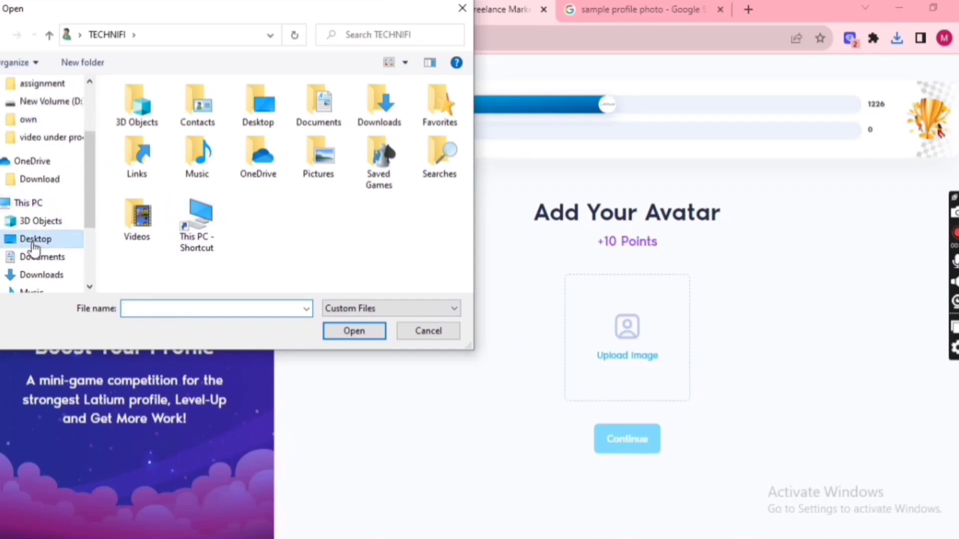
{"action": "left_click", "coordinate": [147, 216]}
{"action": "left_click", "coordinate": [352, 332]}
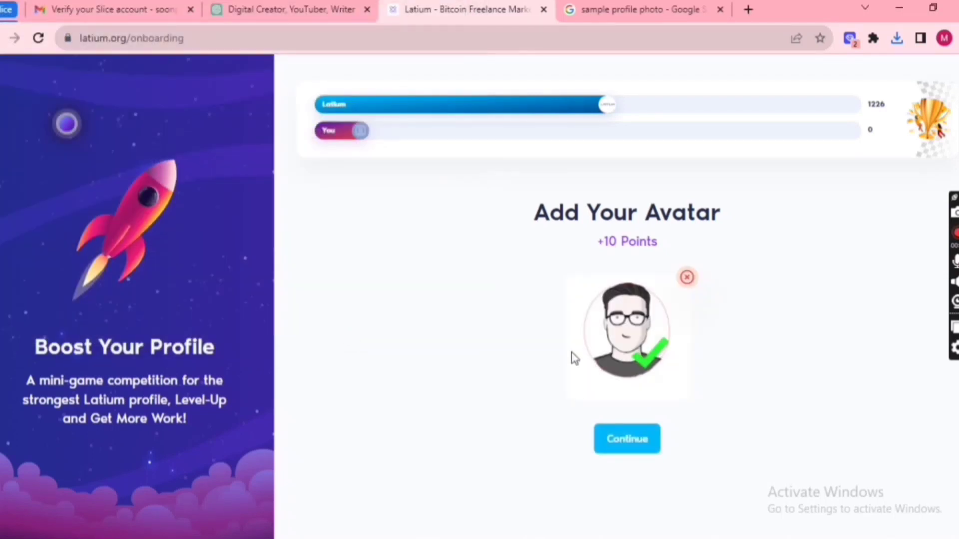
{"action": "left_click", "coordinate": [625, 442]}
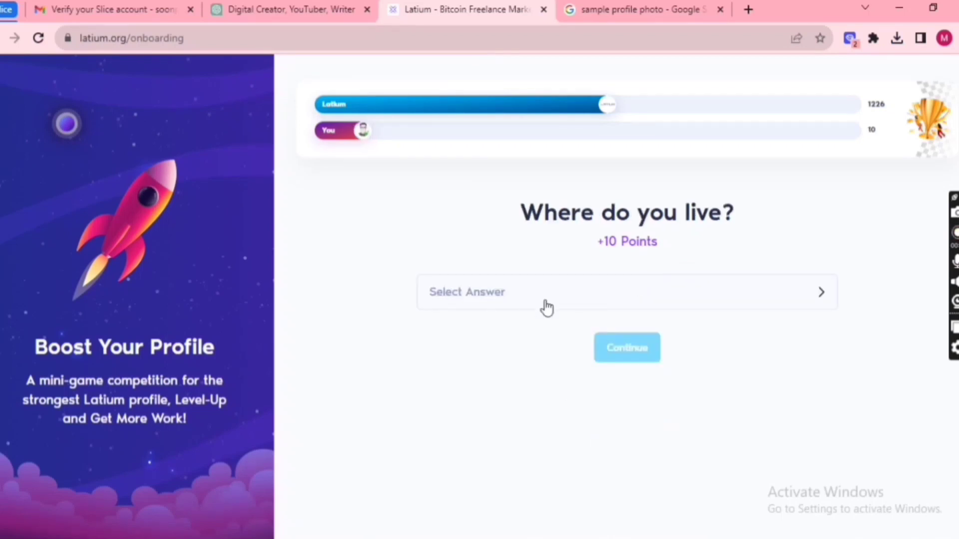
Set the country of residence to Pakistan and submit the answer.
{"action": "left_click", "coordinate": [512, 299]}
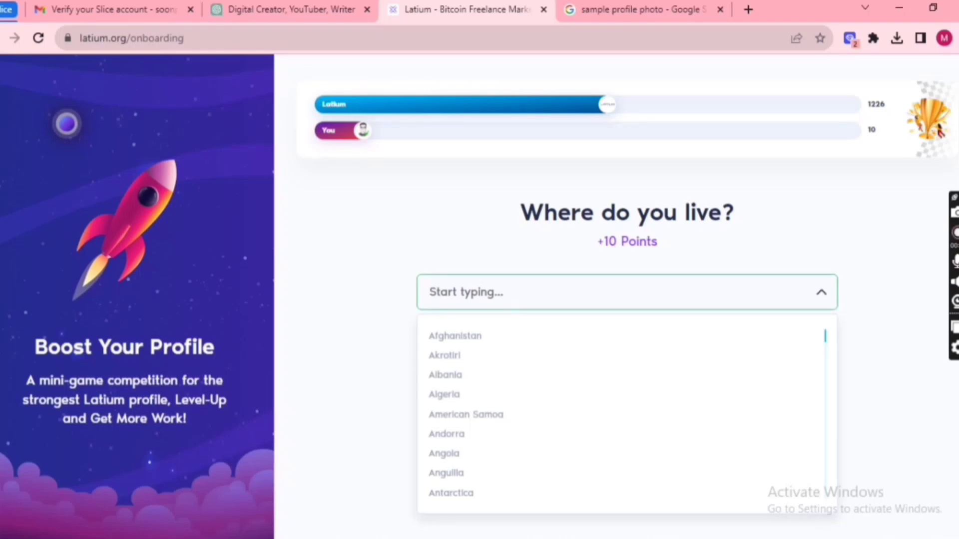
{"action": "type", "text": "PAKI"}
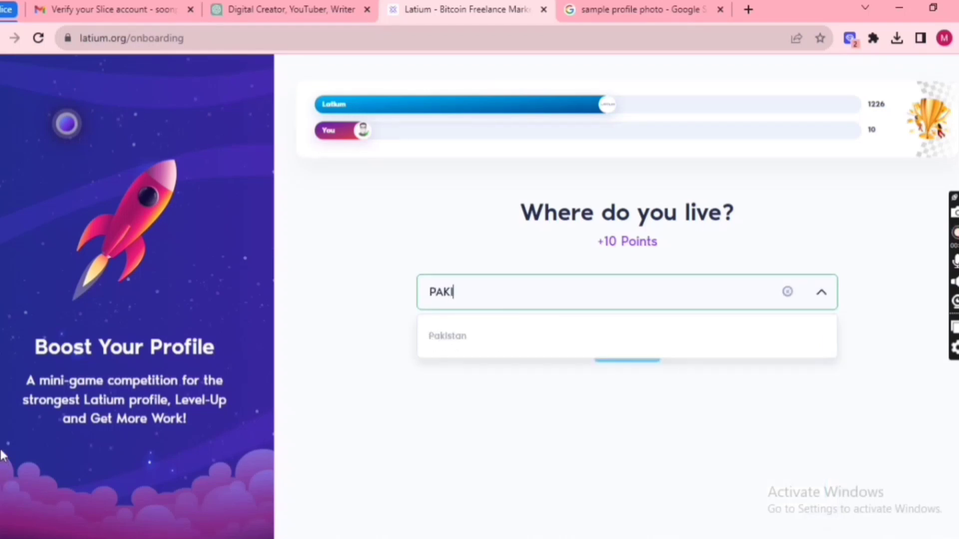
{"action": "left_click", "coordinate": [448, 336]}
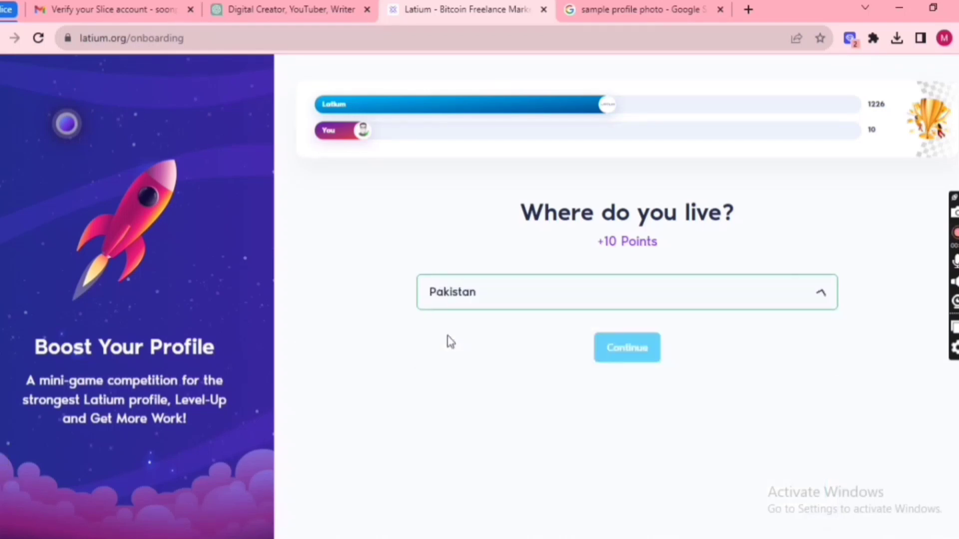
{"action": "left_click", "coordinate": [625, 351]}
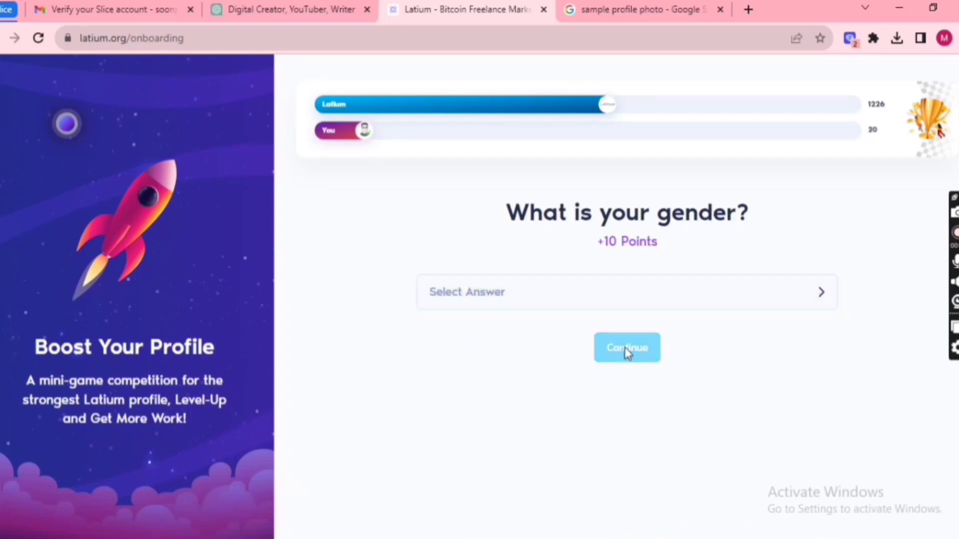
Set the gender to Male and submit the answer.
{"action": "left_click", "coordinate": [566, 294]}
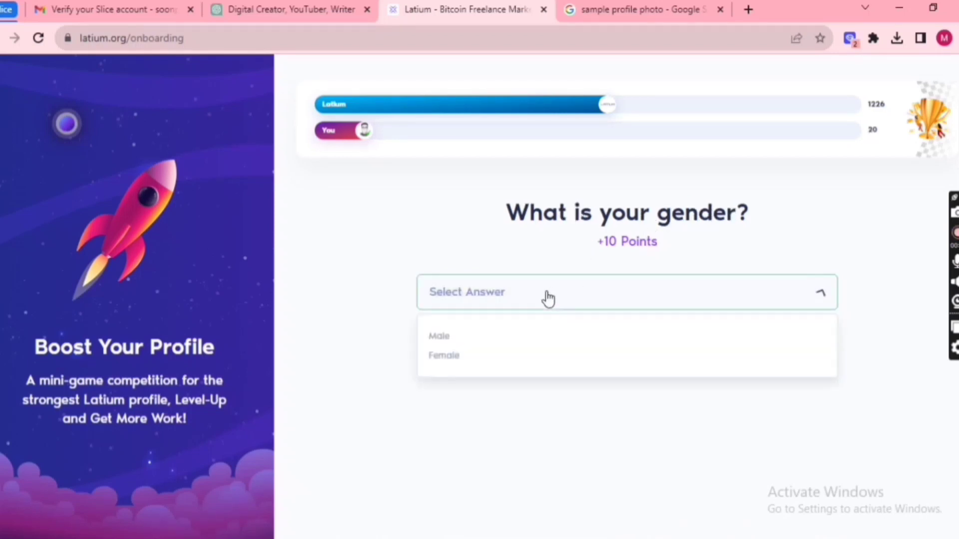
{"action": "left_click", "coordinate": [452, 340]}
{"action": "left_click", "coordinate": [614, 352]}
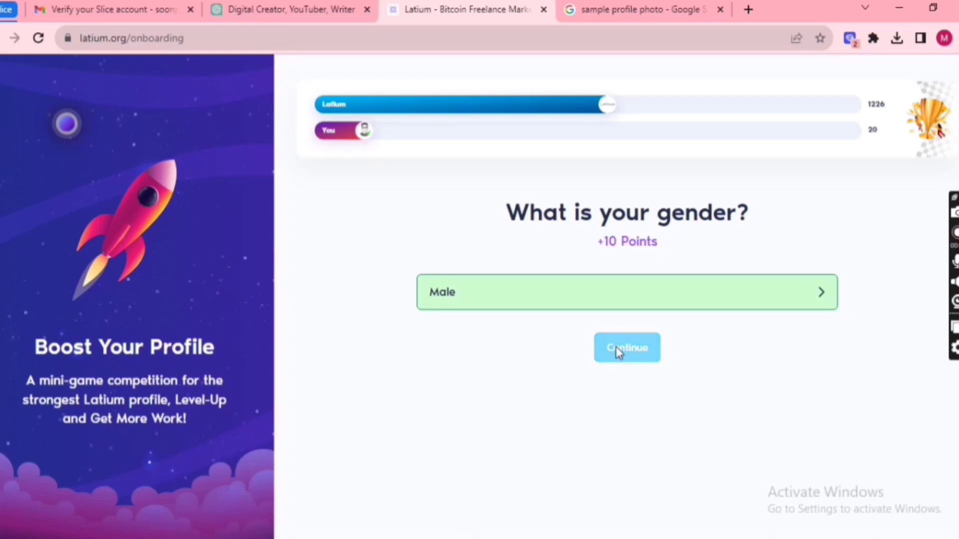
Fill in the date of birth and submit the answer.
{"action": "left_click", "coordinate": [604, 295]}
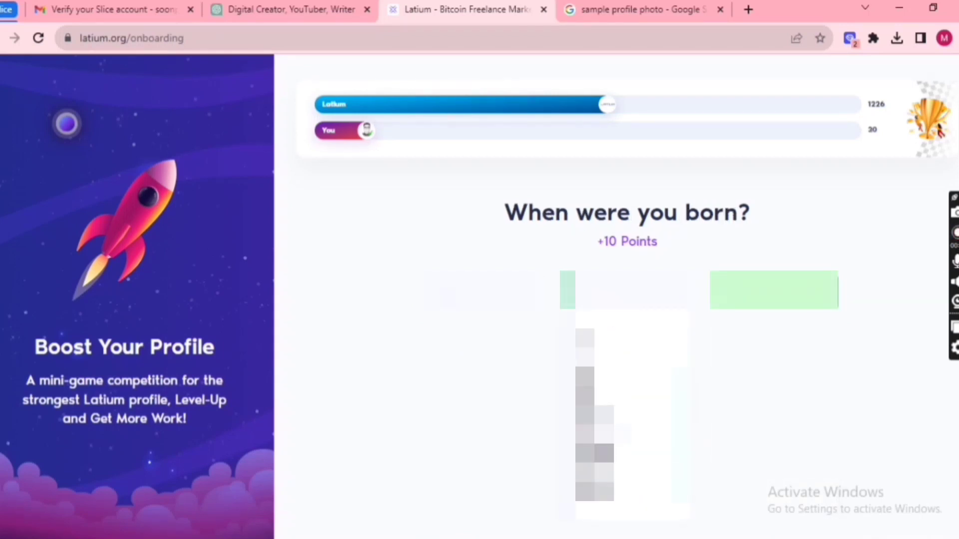
{"action": "left_click", "coordinate": [600, 340]}
{"action": "left_click", "coordinate": [469, 300]}
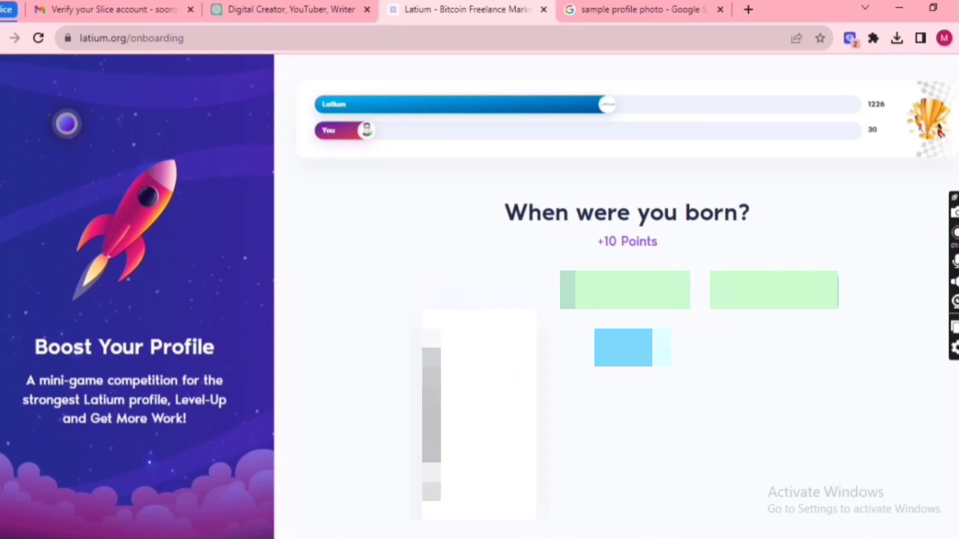
{"action": "left_click", "coordinate": [479, 415]}
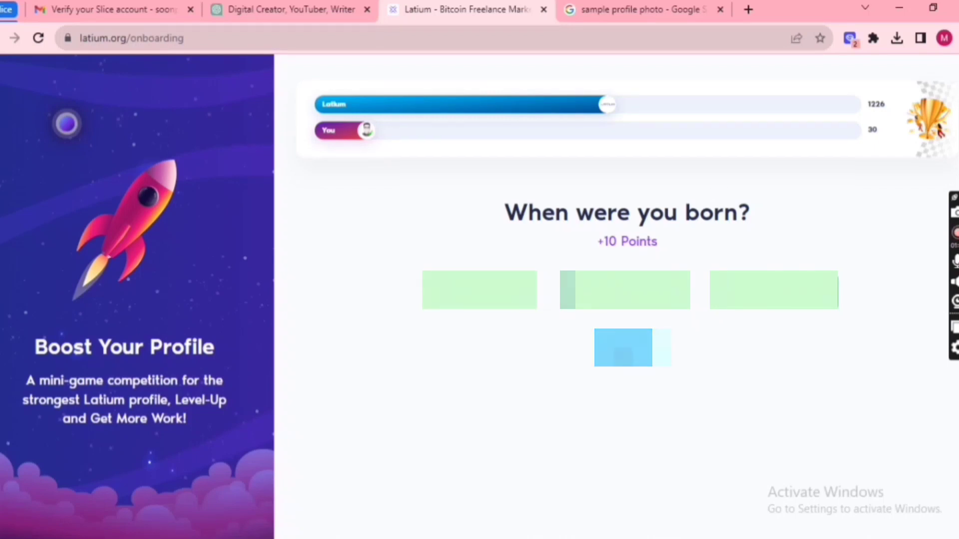
{"action": "left_click", "coordinate": [617, 347]}
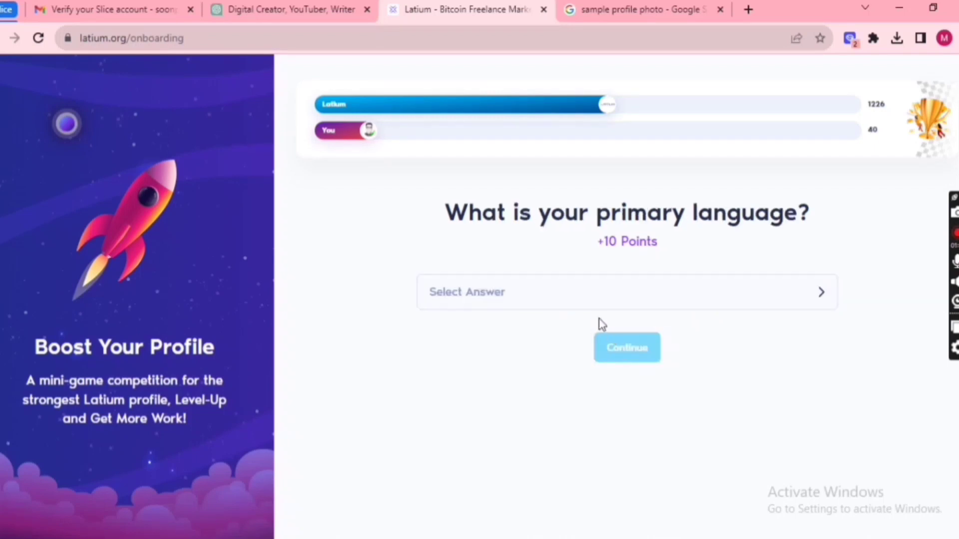
Set the primary language to Urdu and submit the answer.
{"action": "left_click", "coordinate": [604, 298]}
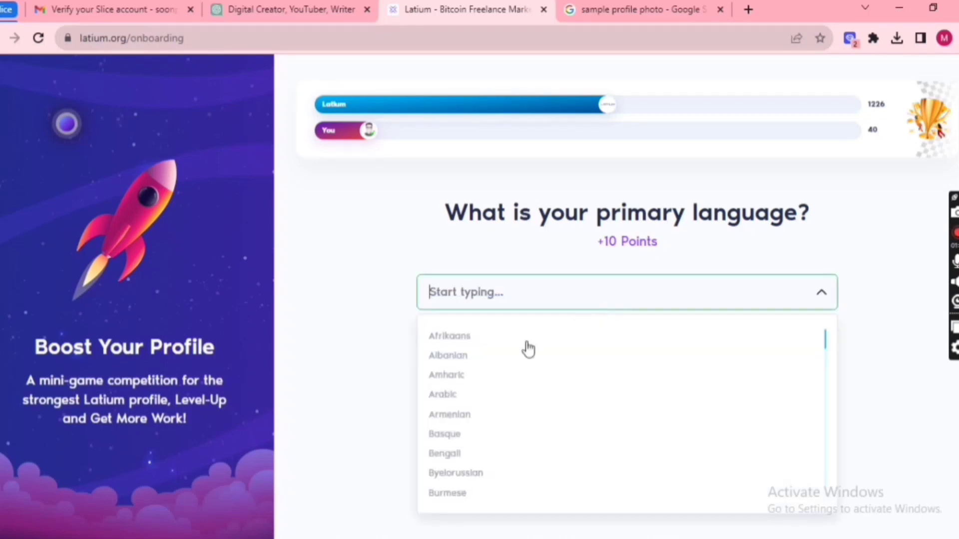
{"action": "type", "text": "URD"}
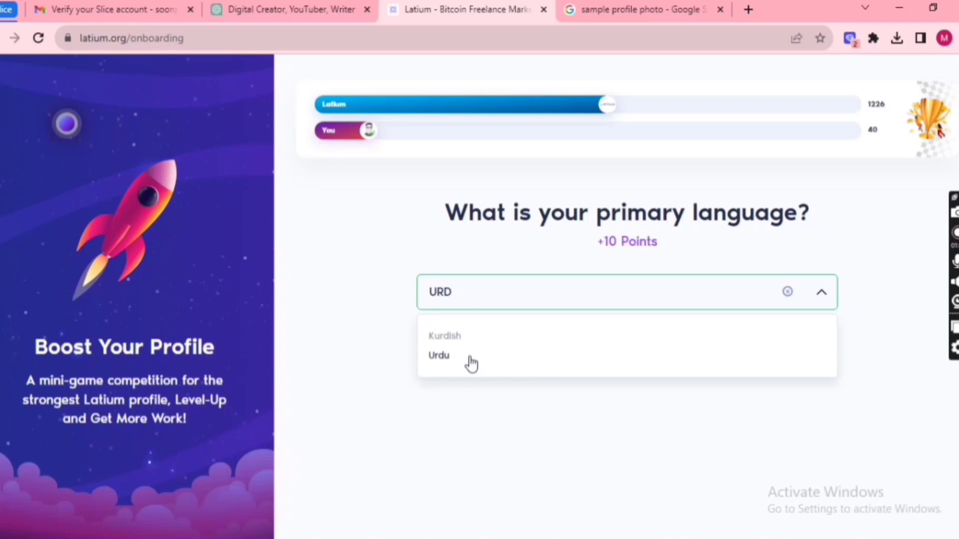
{"action": "left_click", "coordinate": [470, 358]}
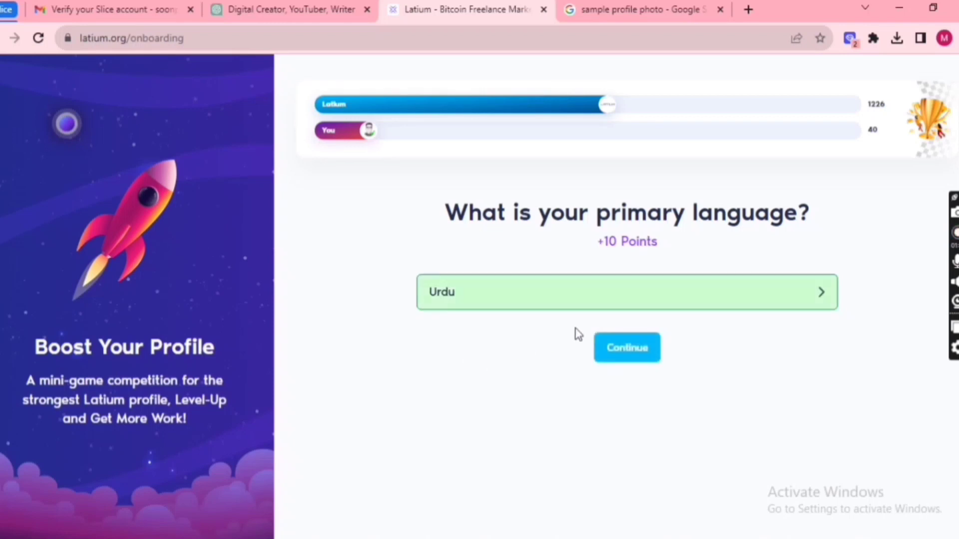
{"action": "left_click", "coordinate": [628, 353]}
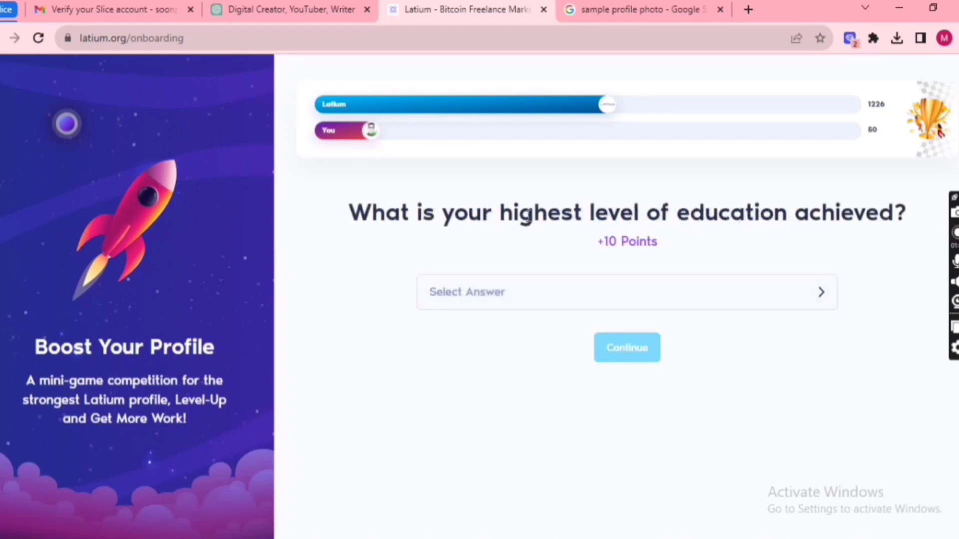
Answer the highest education question with College Degree (such as B.A., B.S.) and the freelancing experience question with More Than 4 Years.
{"action": "left_click", "coordinate": [592, 306]}
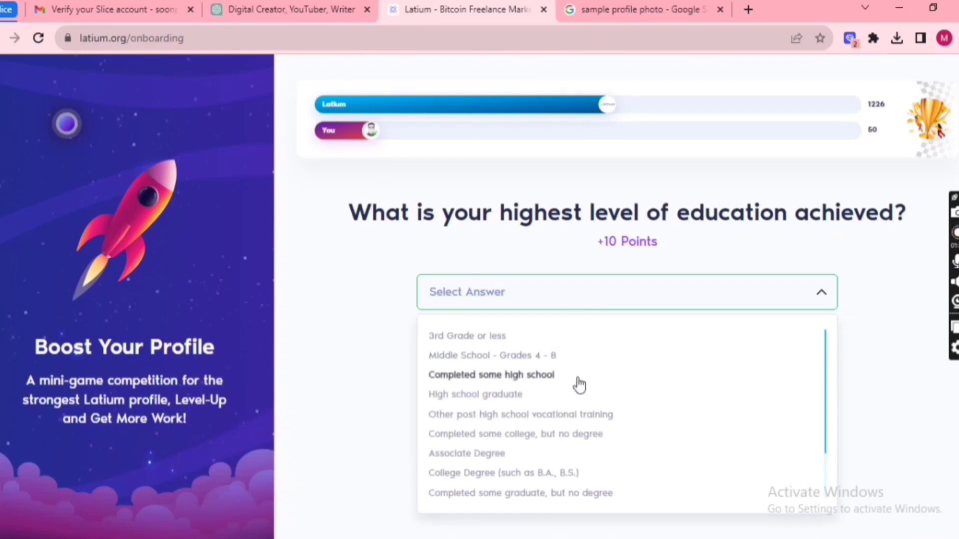
{"action": "scroll", "coordinate": [580, 400], "scroll_direction": "down", "scroll_amount": 2}
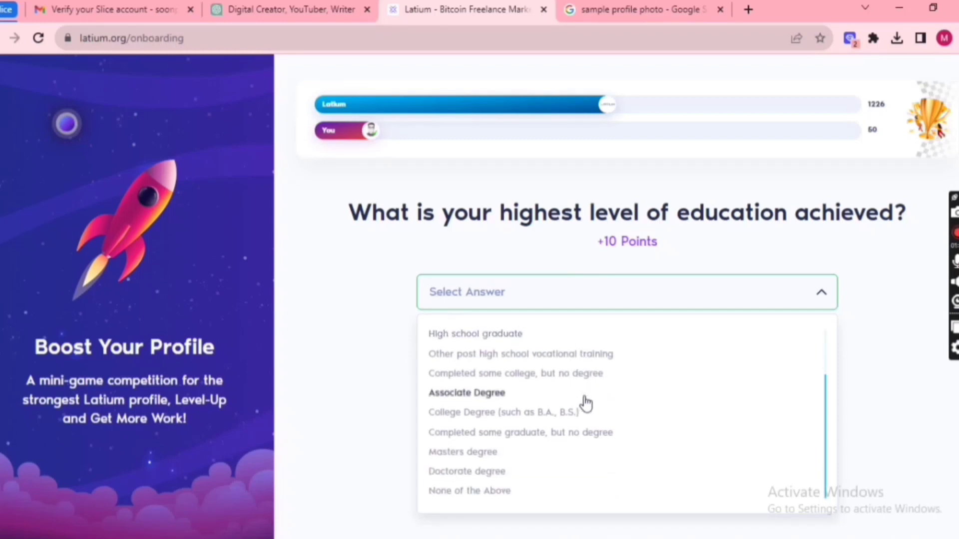
{"action": "left_click", "coordinate": [557, 412]}
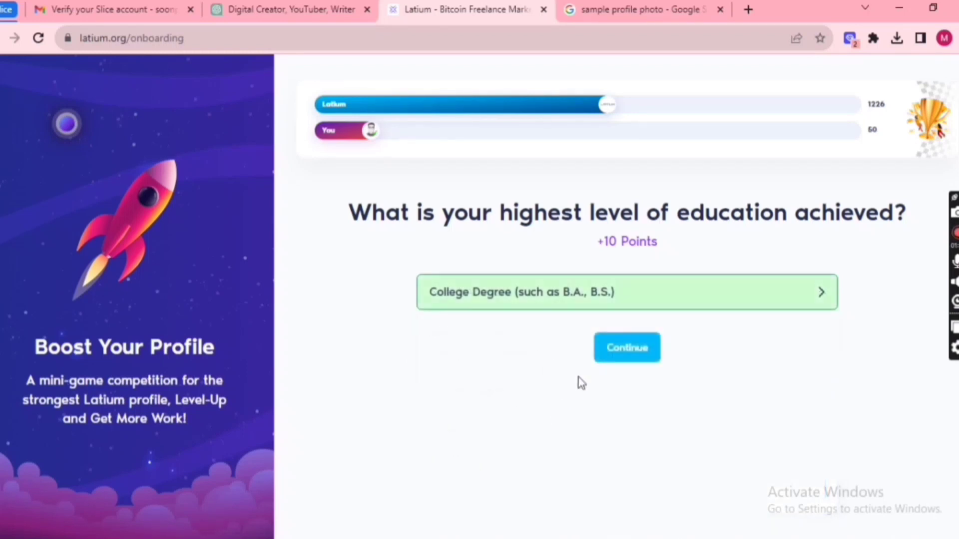
{"action": "left_click", "coordinate": [617, 353]}
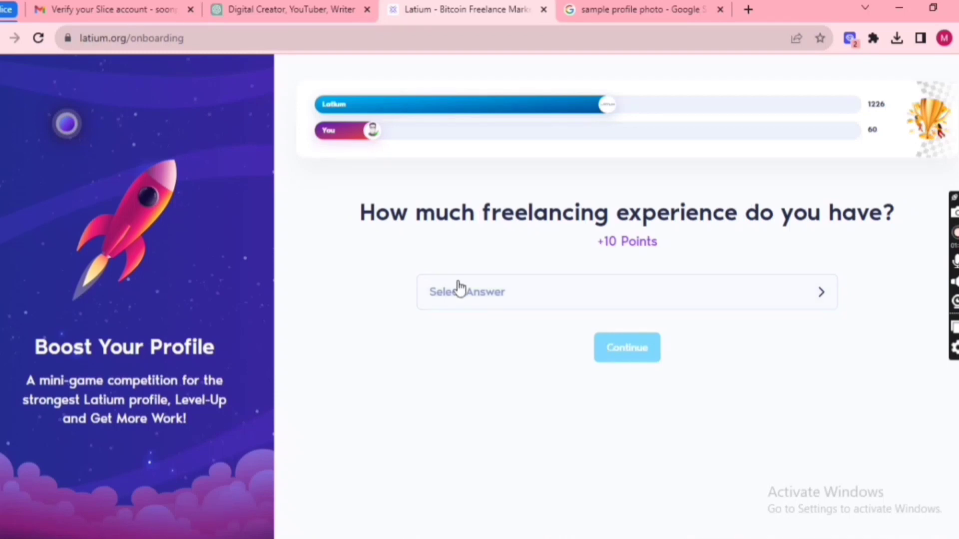
{"action": "left_click", "coordinate": [583, 302]}
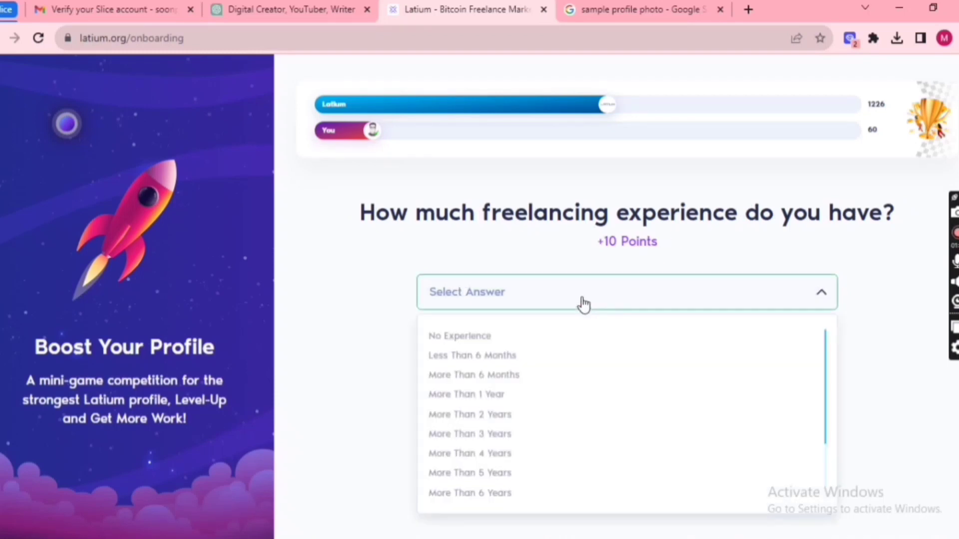
{"action": "left_click", "coordinate": [501, 454]}
Add Content Editor - Intermediate to the list of skills.
{"action": "left_click", "coordinate": [541, 318]}
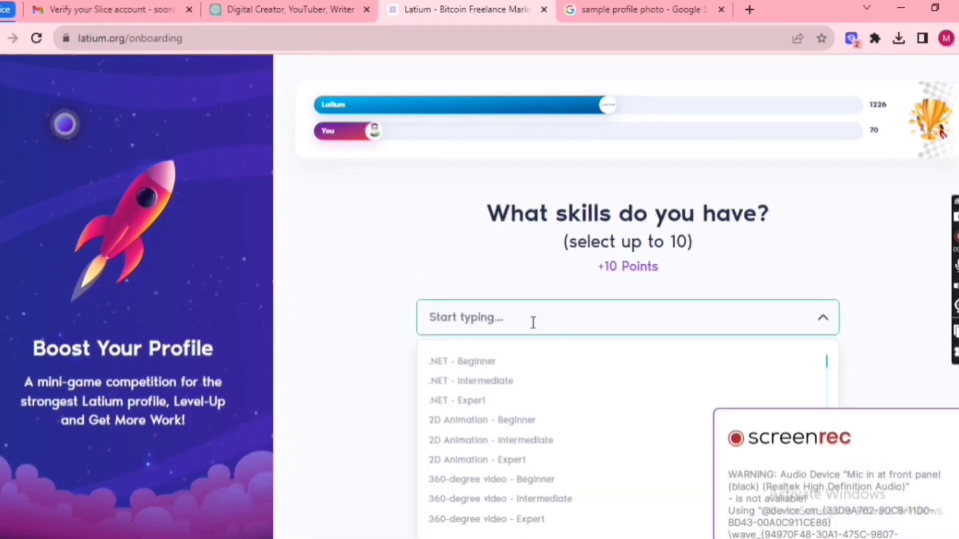
{"action": "type", "text": "CONTENT"}
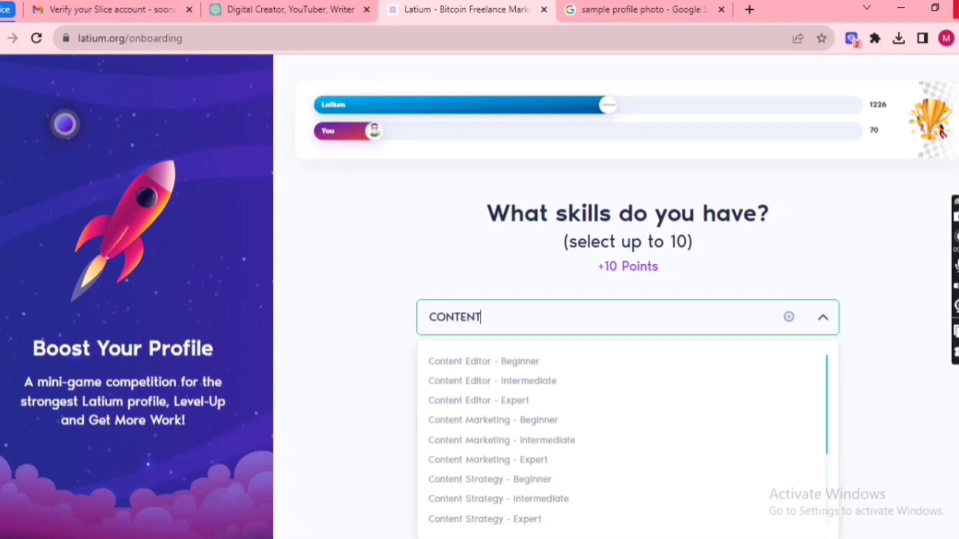
{"action": "left_click", "coordinate": [528, 385]}
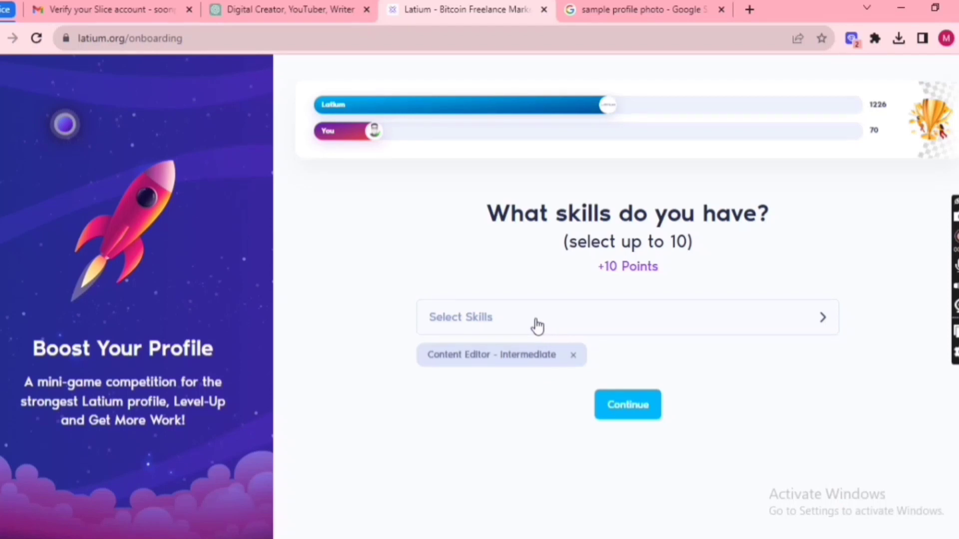
Add YouTube - Intermediate as a second skill and submit the skills answer.
{"action": "left_click", "coordinate": [463, 318]}
{"action": "type", "text": "You"}
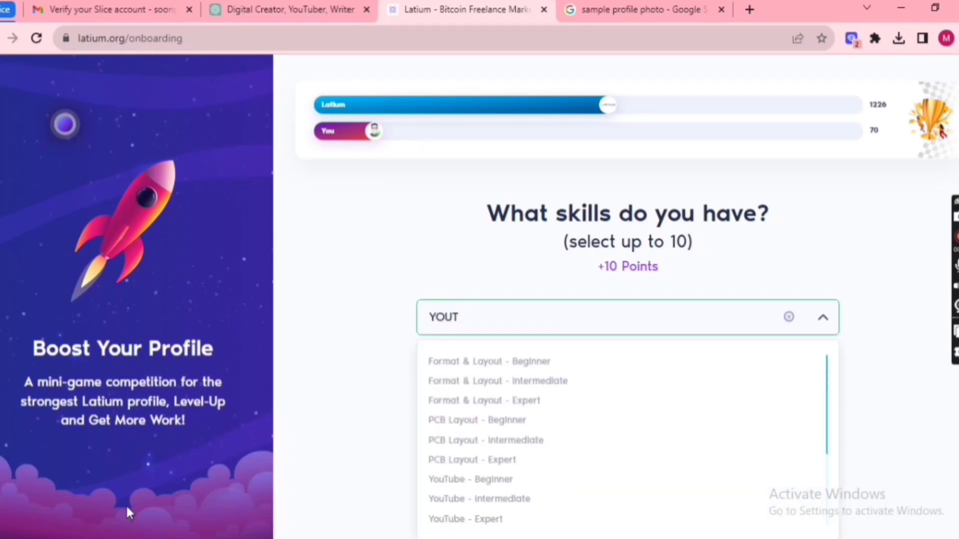
{"action": "type", "text": "tub"}
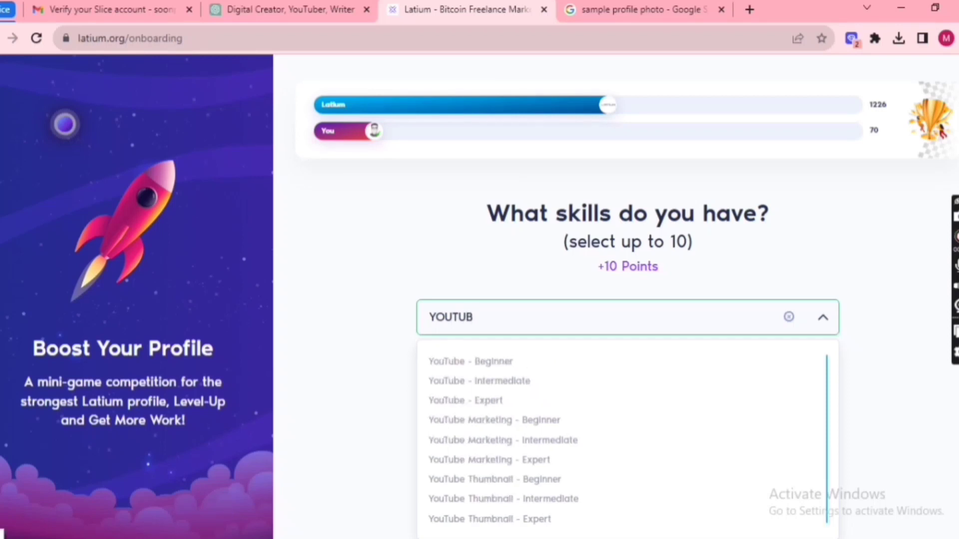
{"action": "type", "text": "er"}
{"action": "key", "text": "BackSpace"}
{"action": "left_click", "coordinate": [504, 382]}
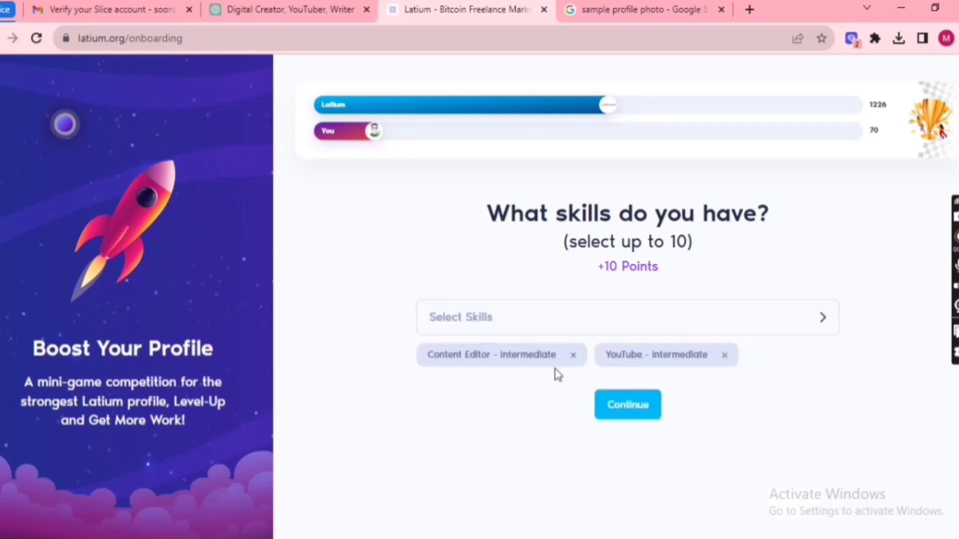
{"action": "left_click", "coordinate": [621, 402]}
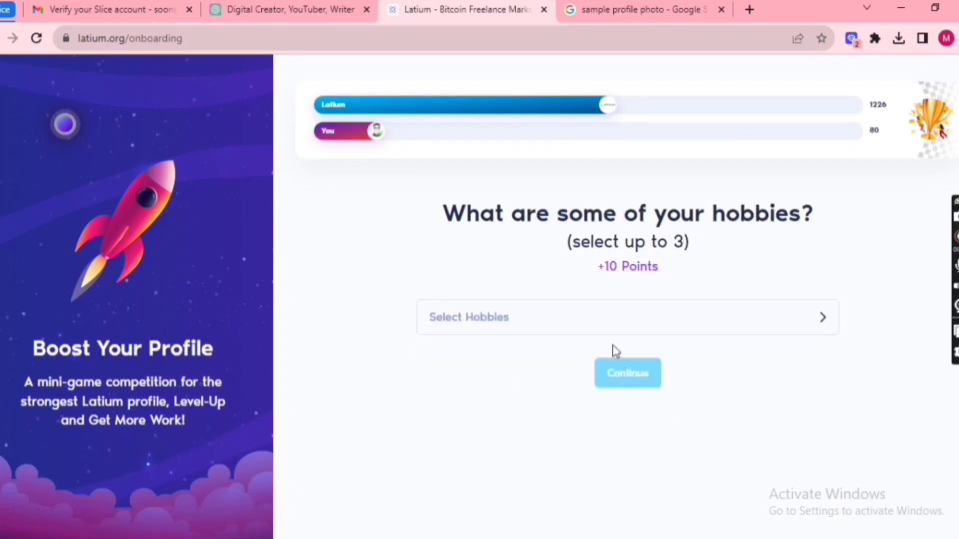
Select Art, Blogging and Editing as hobbies and submit the answer.
{"action": "left_click", "coordinate": [538, 325]}
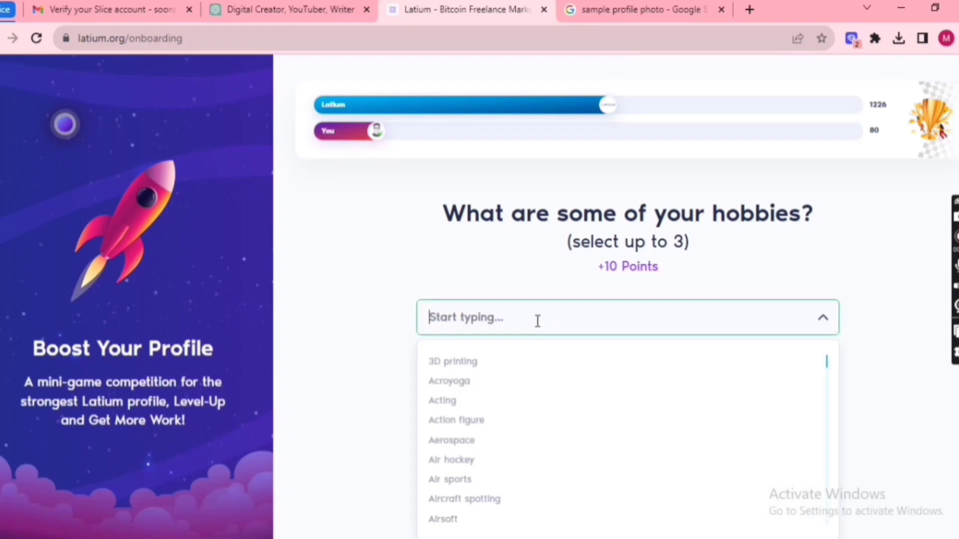
{"action": "scroll", "coordinate": [539, 391], "scroll_direction": "down", "scroll_amount": 5}
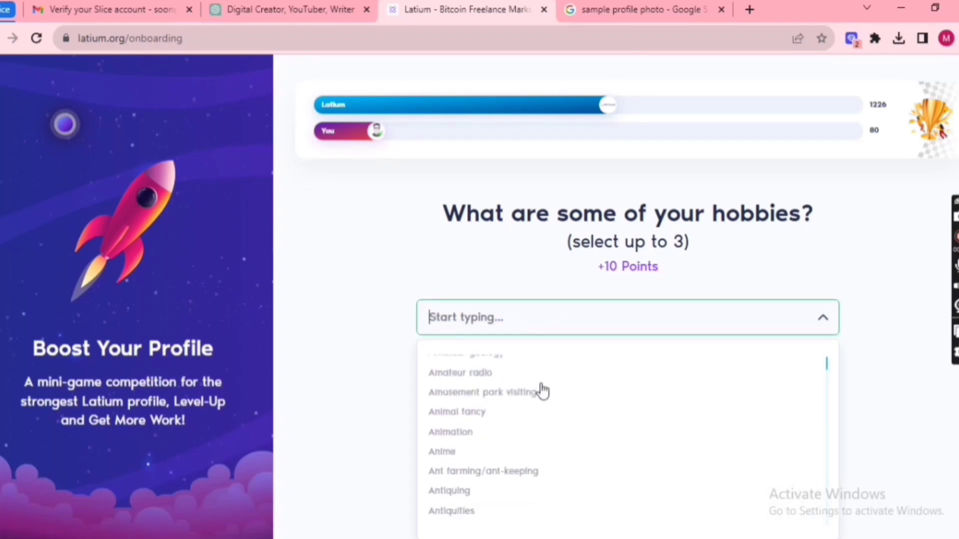
{"action": "scroll", "coordinate": [543, 390], "scroll_direction": "down", "scroll_amount": 3}
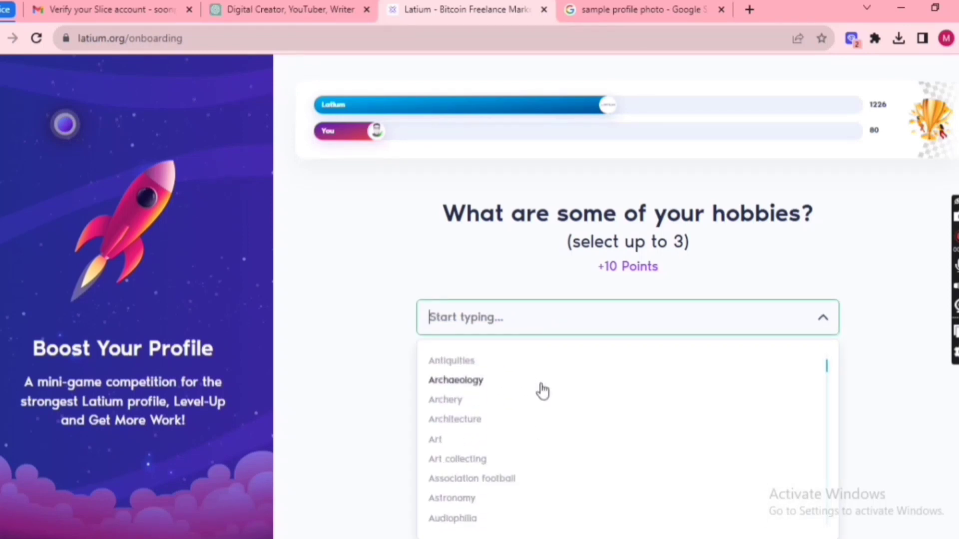
{"action": "left_click", "coordinate": [435, 440]}
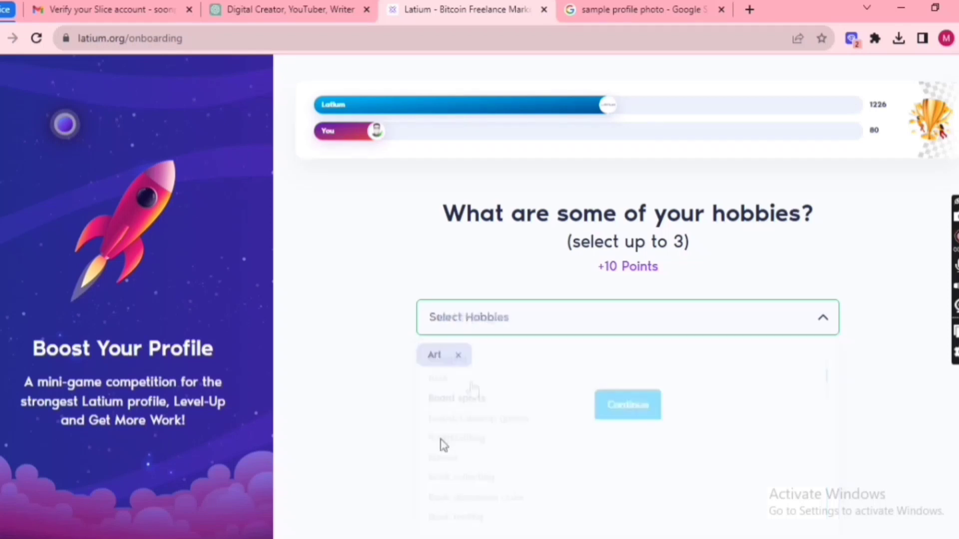
{"action": "left_click", "coordinate": [450, 359]}
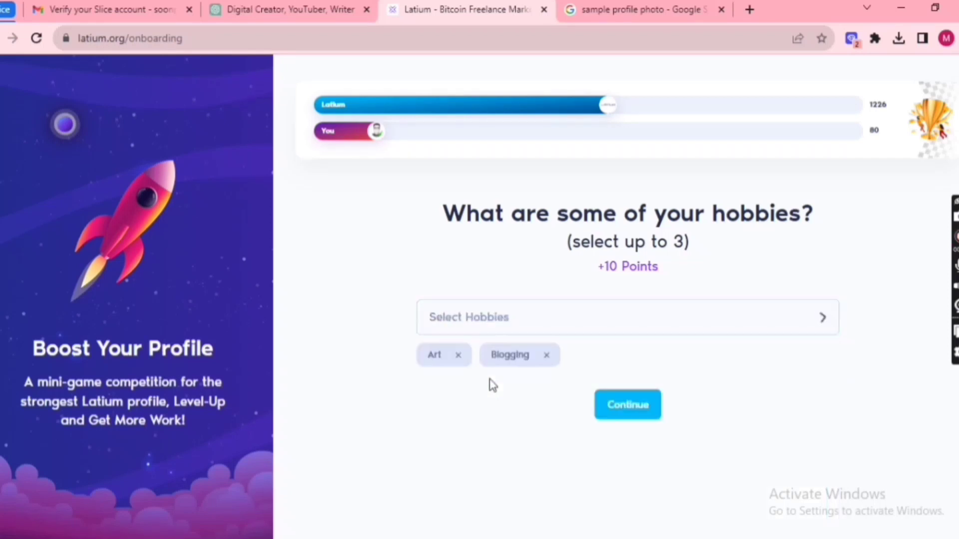
{"action": "left_click", "coordinate": [531, 320]}
{"action": "scroll", "coordinate": [537, 402], "scroll_direction": "down", "scroll_amount": 15}
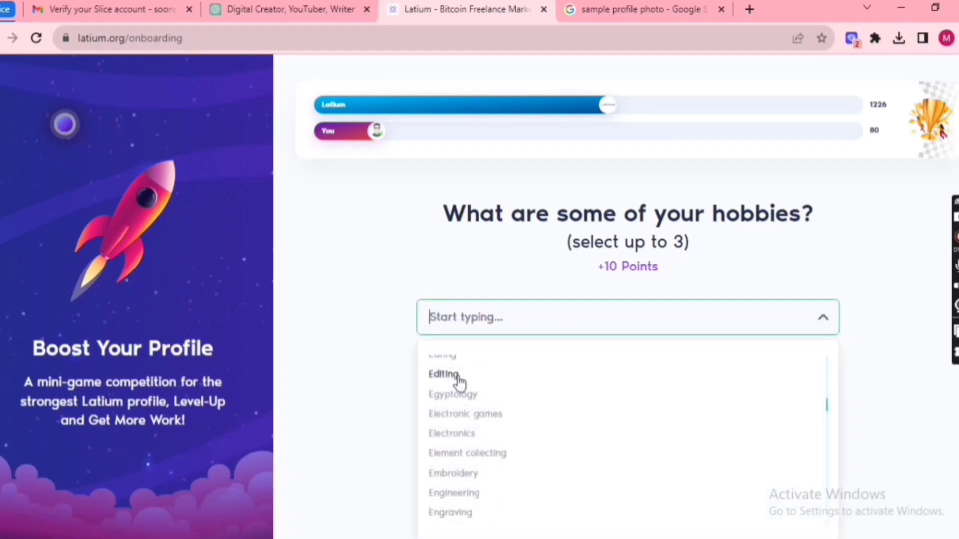
{"action": "left_click", "coordinate": [457, 381]}
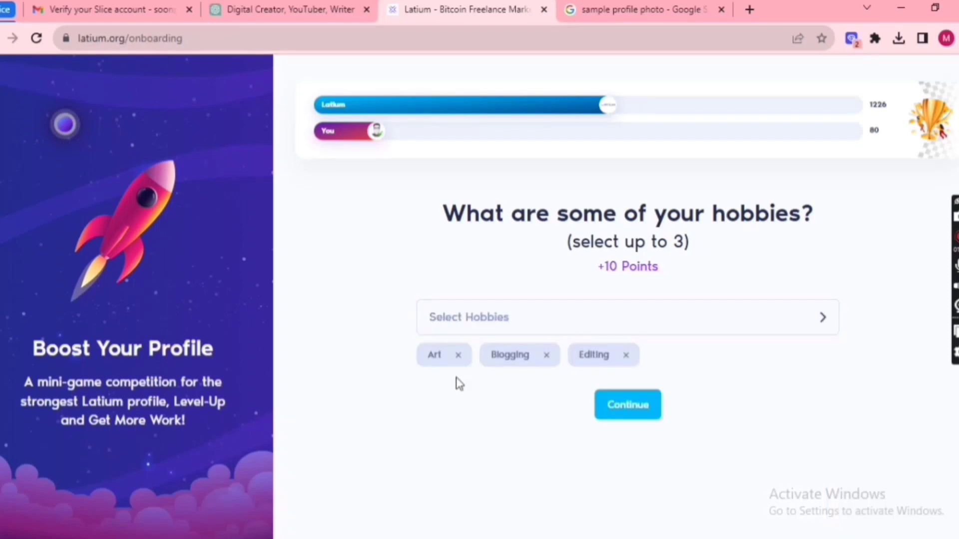
{"action": "left_click", "coordinate": [608, 416]}
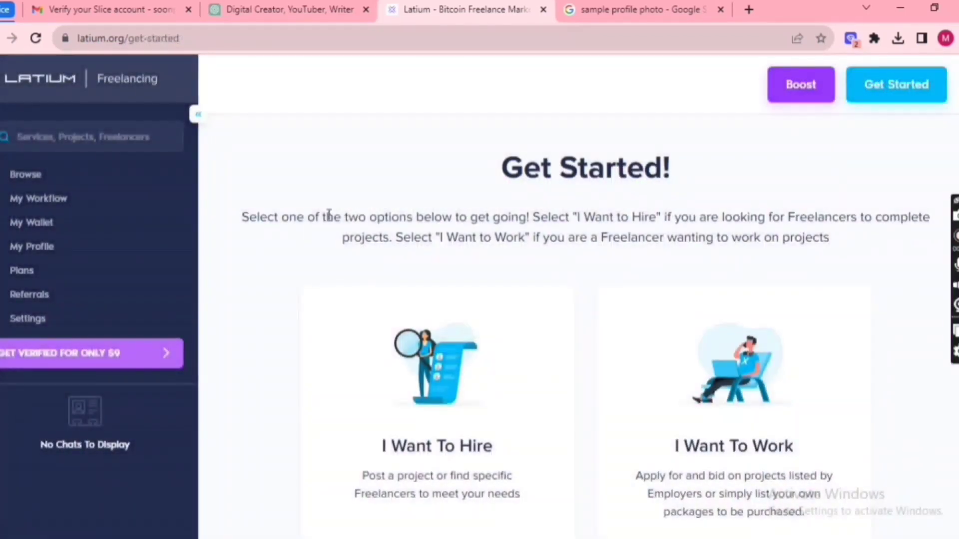
Choose to work as a freelancer, list a service, and start the form for creating the first service.
{"action": "scroll", "coordinate": [564, 265], "scroll_direction": "down", "scroll_amount": 2}
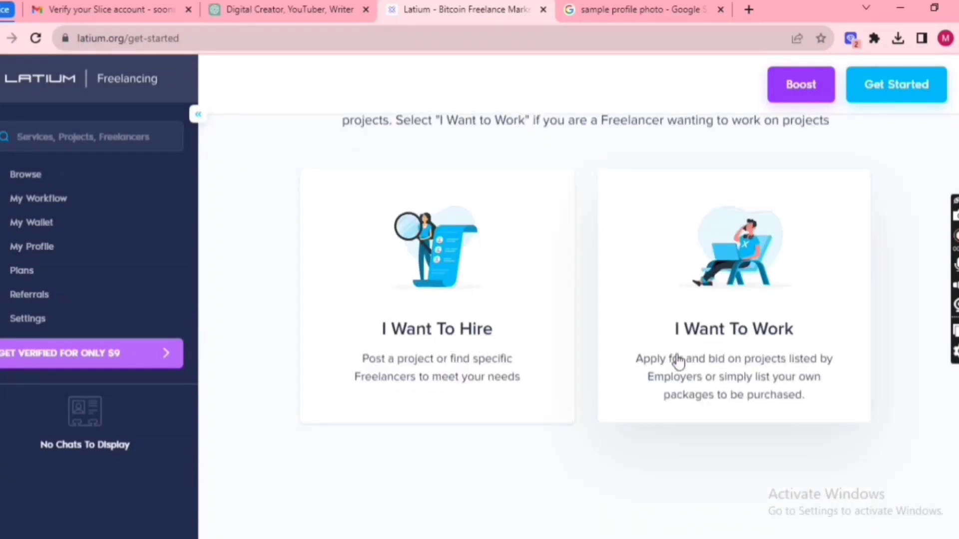
{"action": "left_click", "coordinate": [741, 316]}
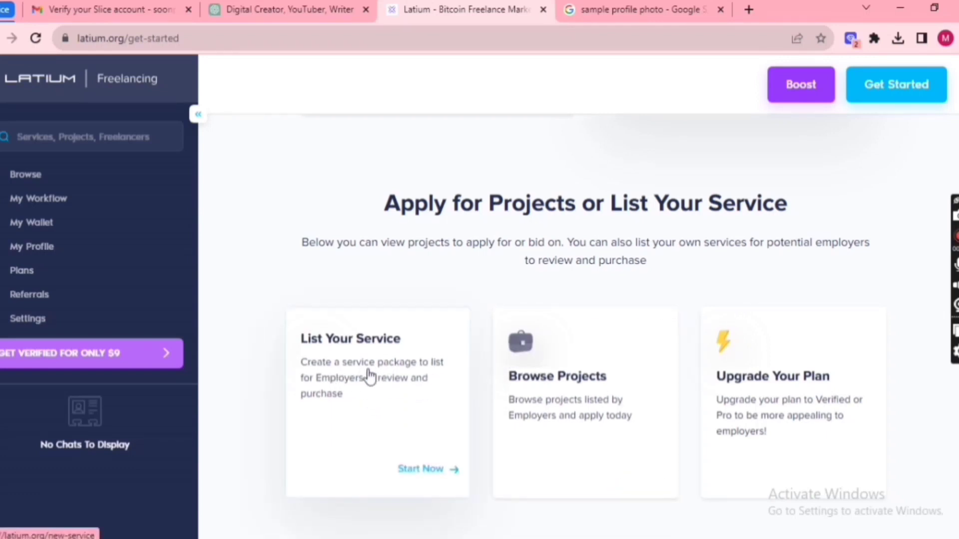
{"action": "left_click", "coordinate": [370, 376]}
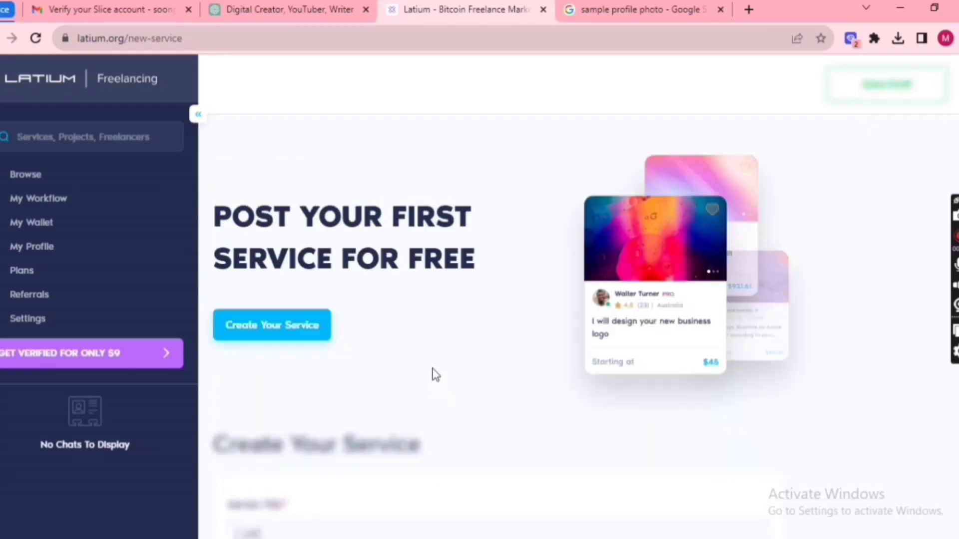
{"action": "scroll", "coordinate": [435, 374], "scroll_direction": "down", "scroll_amount": 5}
{"action": "scroll", "coordinate": [434, 375], "scroll_direction": "up", "scroll_amount": 5}
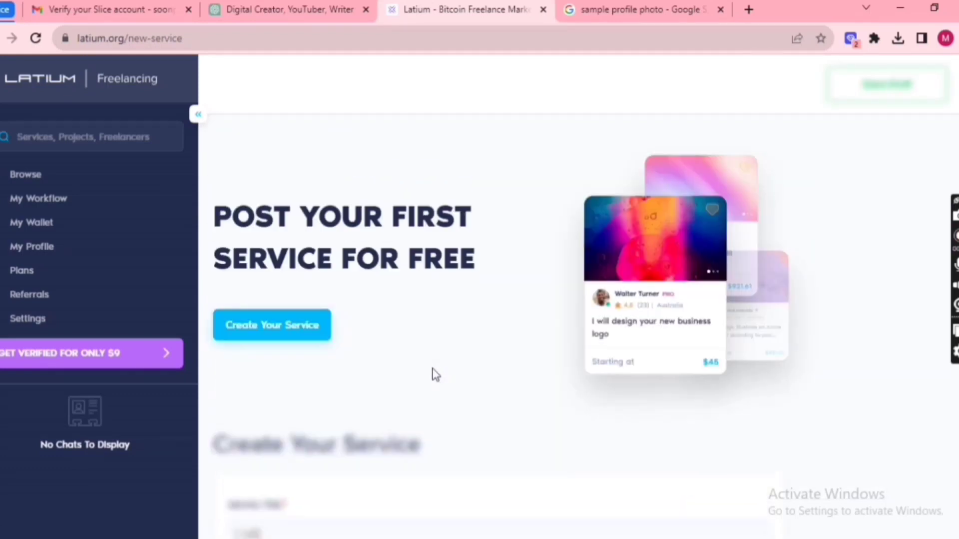
{"action": "left_click", "coordinate": [294, 336]}
Enter DIGITAL CREATOR as the service title and fill in the description starting "I'm a passionate digital creator known for my engaging content".
{"action": "scroll", "coordinate": [371, 342], "scroll_direction": "down", "scroll_amount": 6}
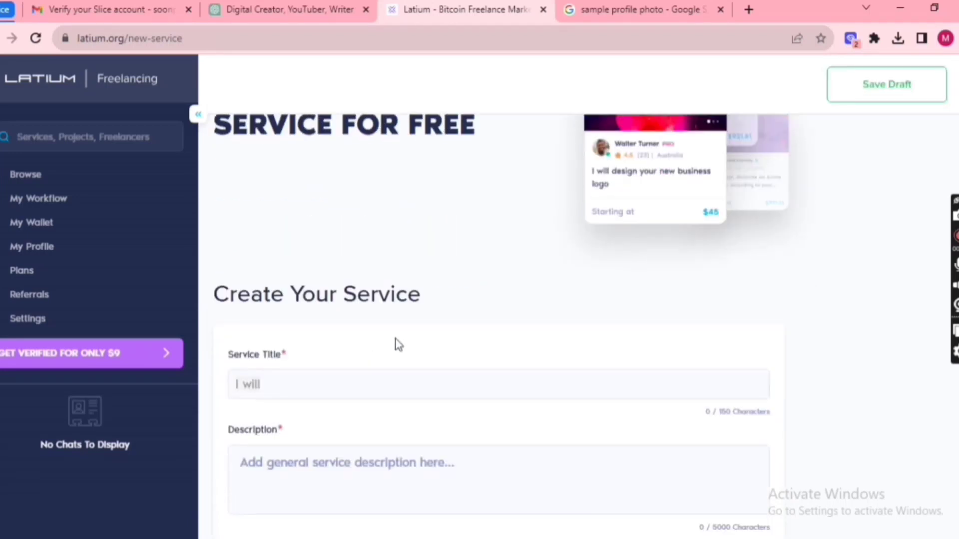
{"action": "left_click", "coordinate": [263, 231]}
{"action": "type", "text": "DIG"}
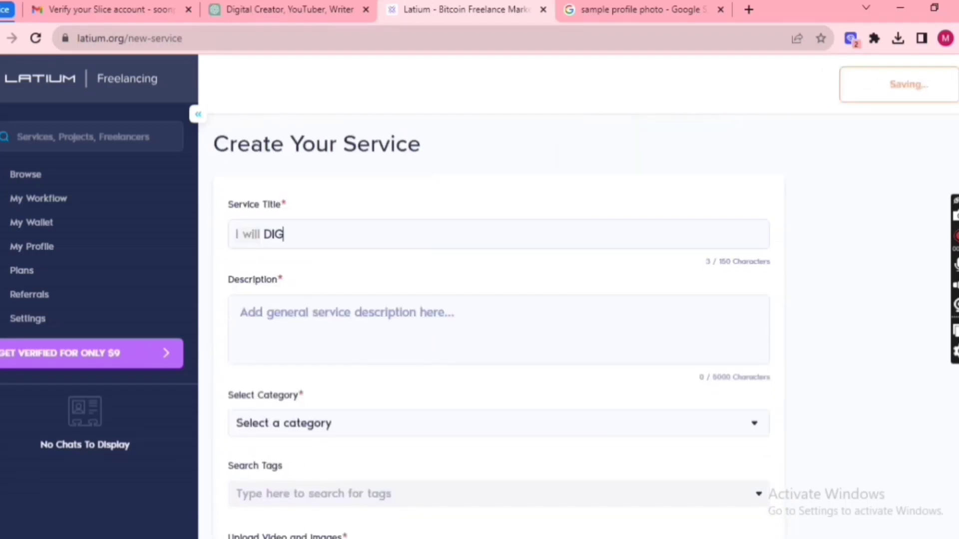
{"action": "type", "text": "ITAL CREATOR"}
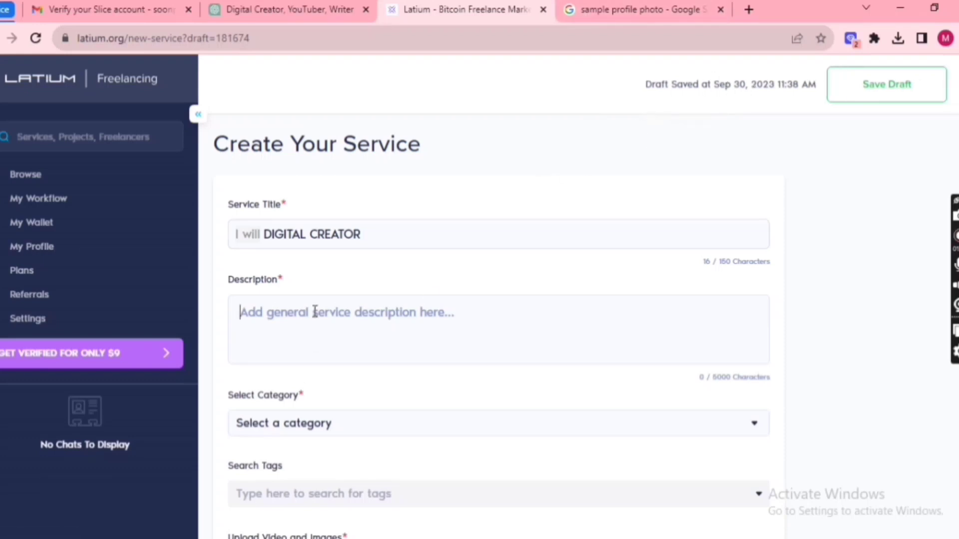
{"action": "type", "text": "I'm a passionate digital creator known for my engaging content across various platforms. As a YouTuber, I bring educational and entertaining content to my audience, sharing insights and experiences that captivate viewers. Additionally, I'm a skilled content writer, weaving words to inform, inspire, and entertain readers.  With a commitment to quality and a relentless pursuit of creative excellence, I've garnered a dedicated following in the digital landscape. I'm on a mission to push the boundaries of digital content creation, proving that in today's digital age, creativity knows no limits."}
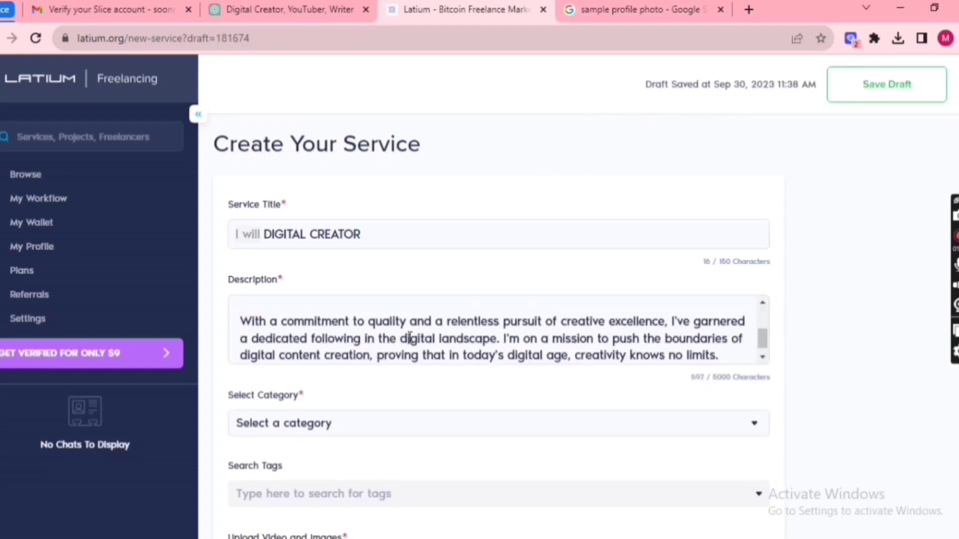
Set the service category to Writing & Translation.
{"action": "scroll", "coordinate": [410, 338], "scroll_direction": "down", "scroll_amount": 1}
{"action": "scroll", "coordinate": [438, 387], "scroll_direction": "down", "scroll_amount": 3}
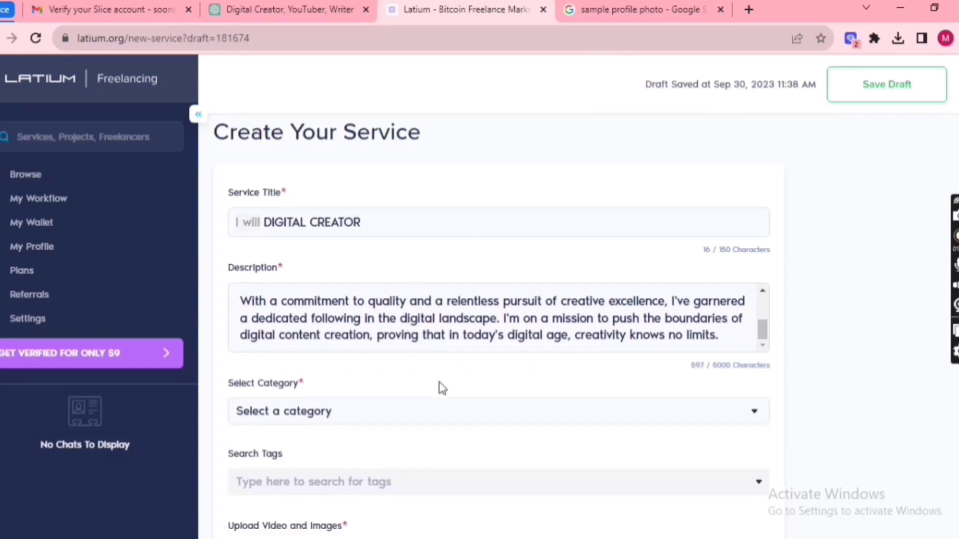
{"action": "left_click", "coordinate": [325, 285]}
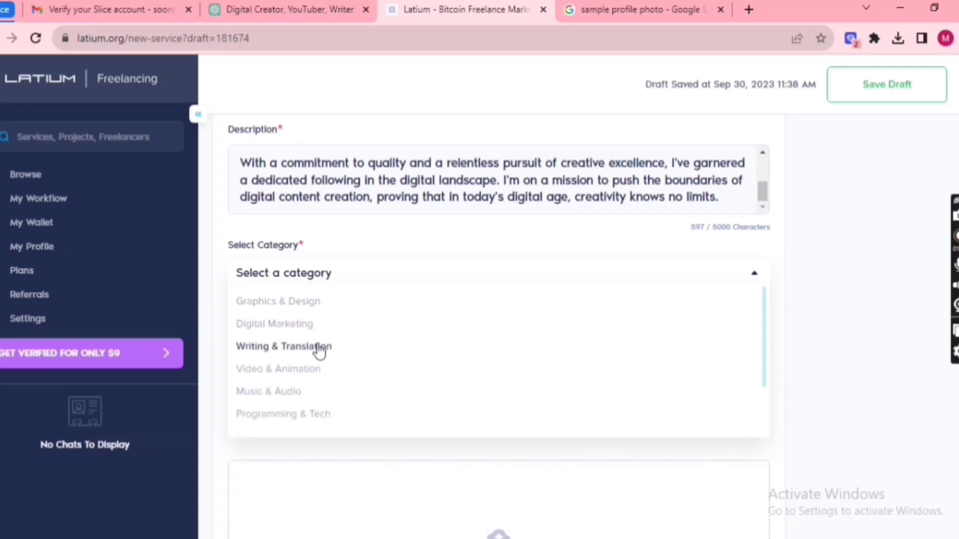
{"action": "left_click", "coordinate": [319, 351]}
{"action": "scroll", "coordinate": [425, 360], "scroll_direction": "down", "scroll_amount": 2}
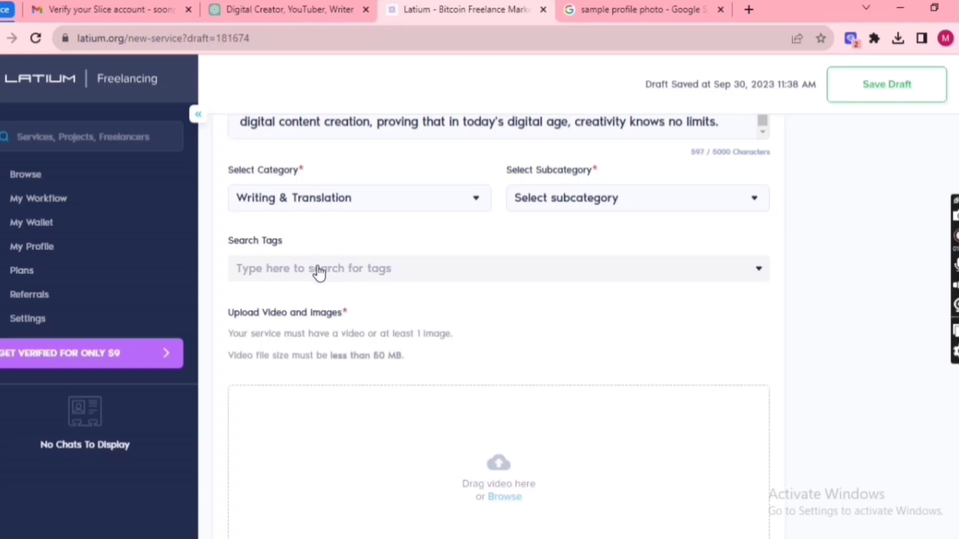
Search the service tags for CONTENT and add the content tag.
{"action": "left_click", "coordinate": [318, 269]}
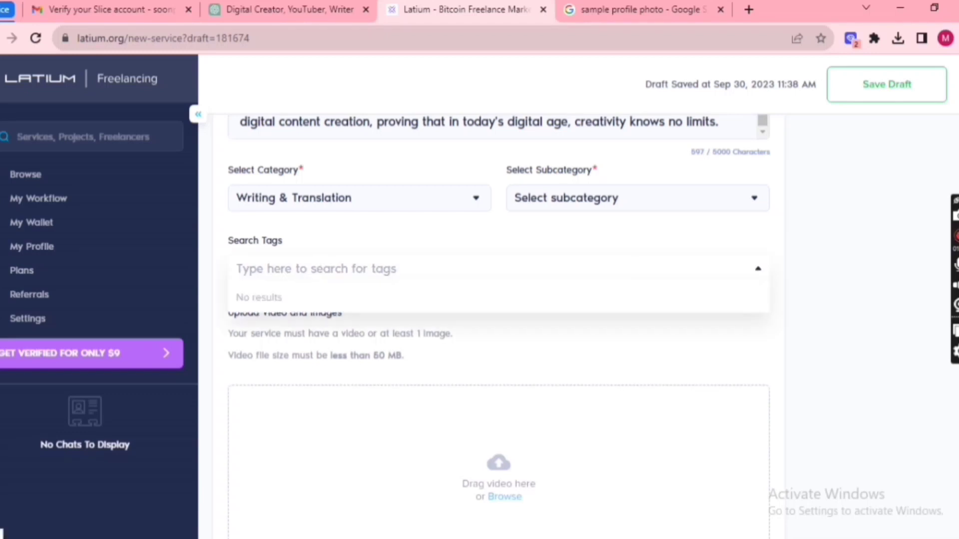
{"action": "type", "text": "c"}
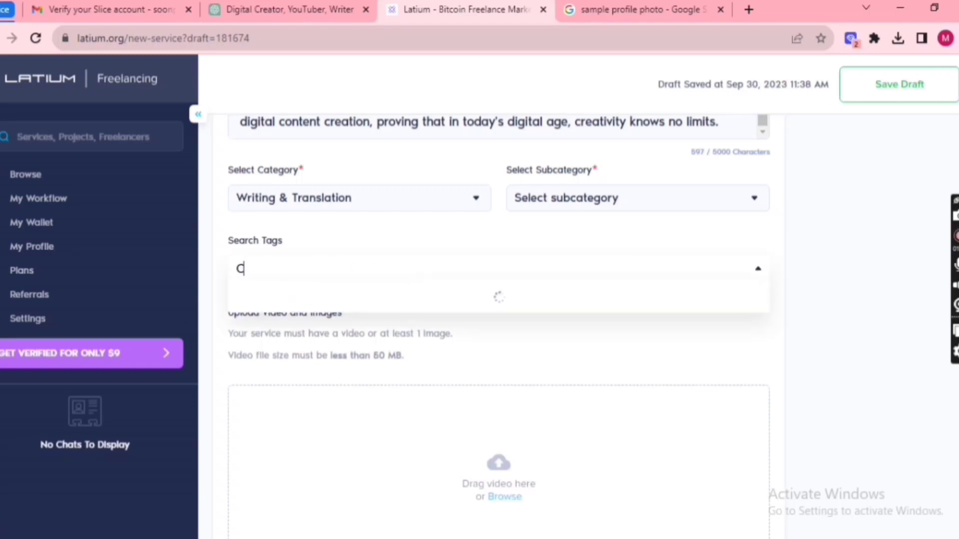
{"action": "type", "text": "ONTE"}
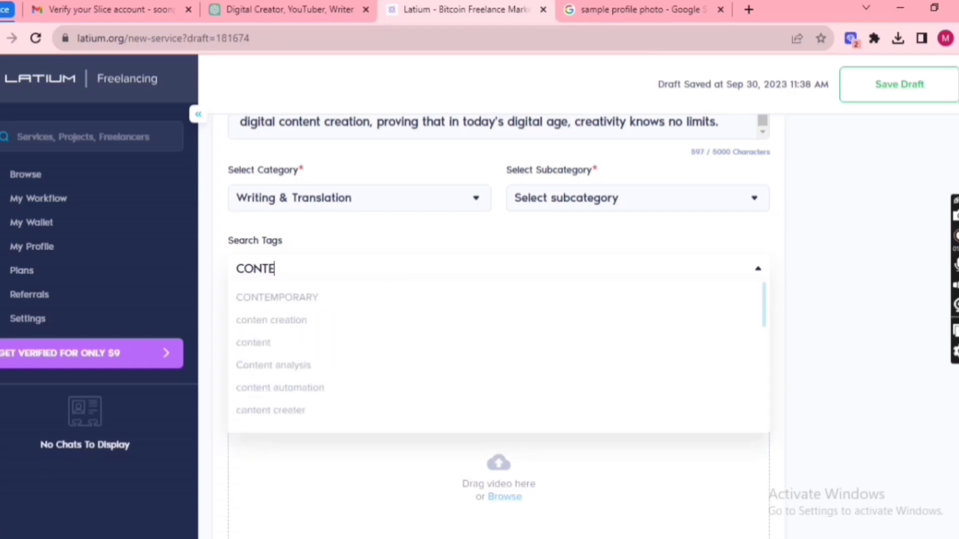
{"action": "type", "text": "T"}
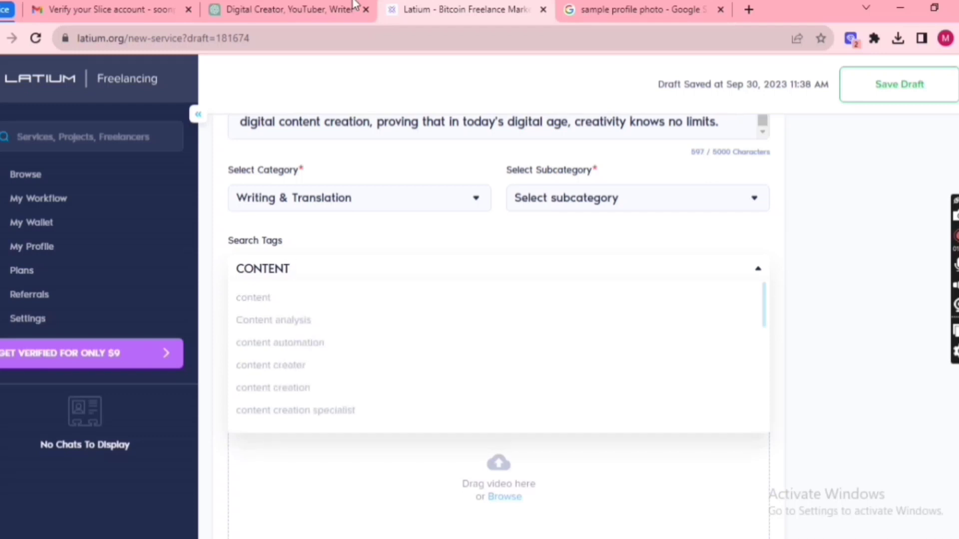
{"action": "left_click", "coordinate": [278, 299]}
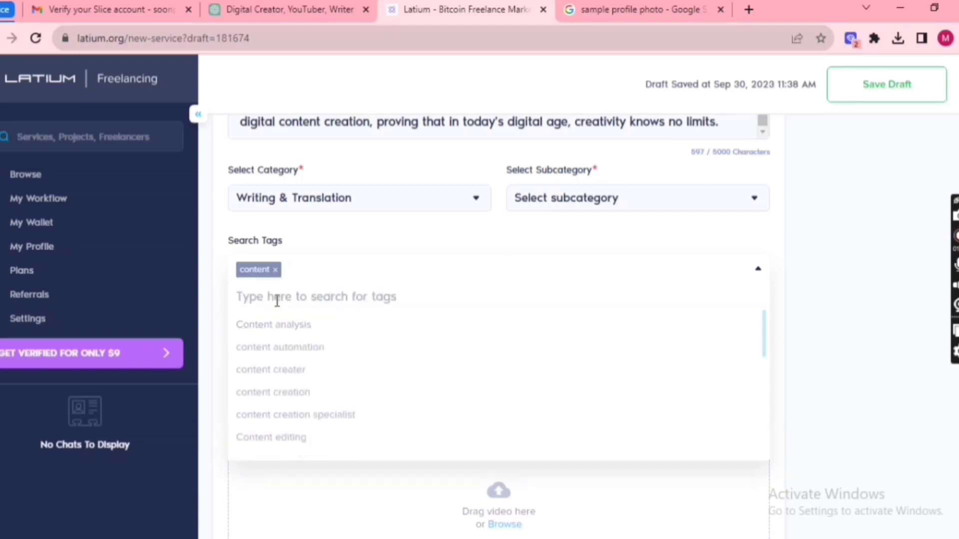
{"action": "left_click", "coordinate": [805, 326]}
Upload the file named images from the Desktop into the service's first image slot and submit the section.
{"action": "scroll", "coordinate": [429, 351], "scroll_direction": "down", "scroll_amount": 1}
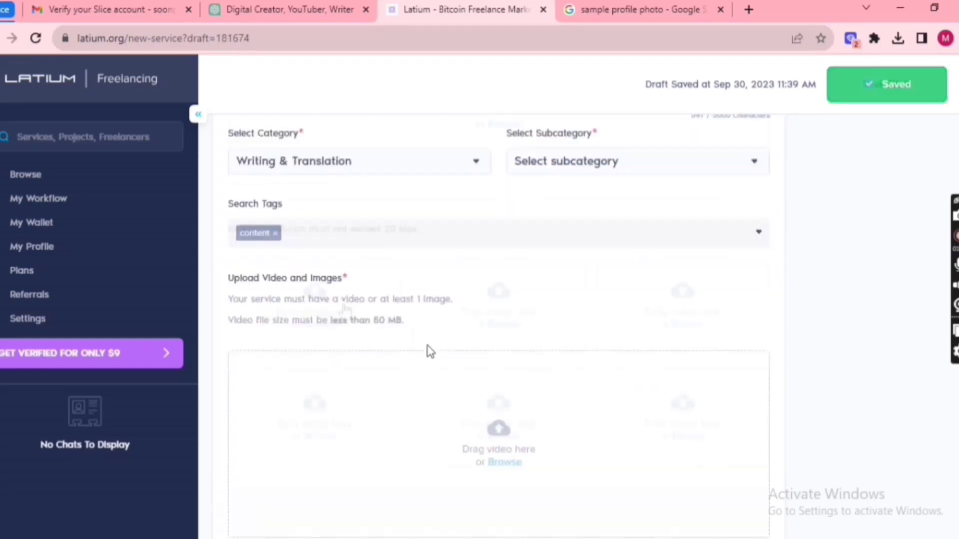
{"action": "scroll", "coordinate": [429, 351], "scroll_direction": "down", "scroll_amount": 7}
{"action": "left_click", "coordinate": [342, 307]}
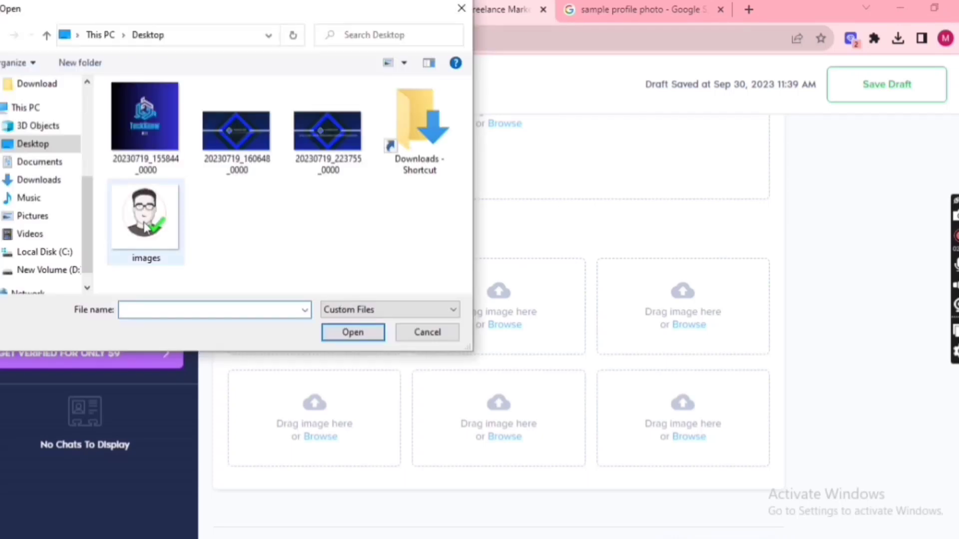
{"action": "left_click", "coordinate": [145, 217]}
{"action": "left_click", "coordinate": [355, 335]}
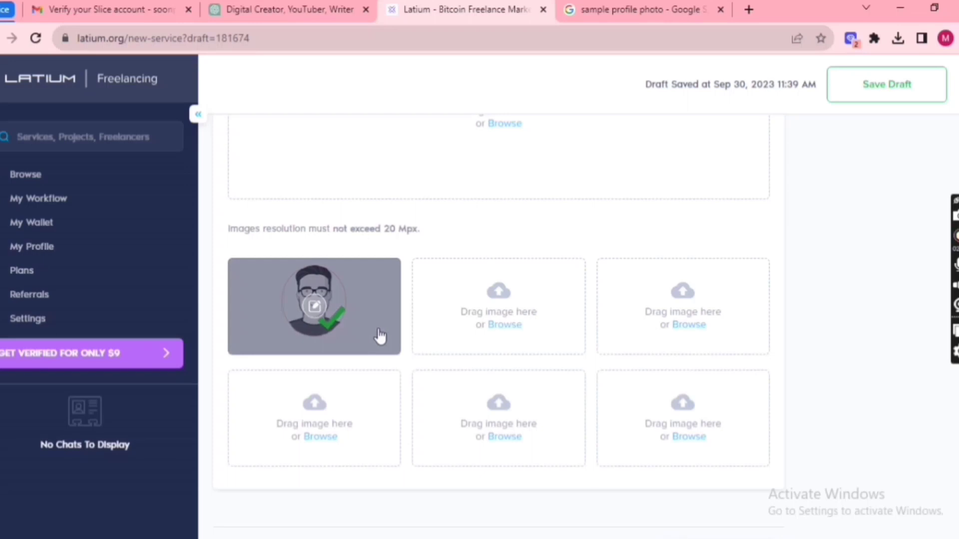
{"action": "scroll", "coordinate": [482, 357], "scroll_direction": "up", "scroll_amount": 4}
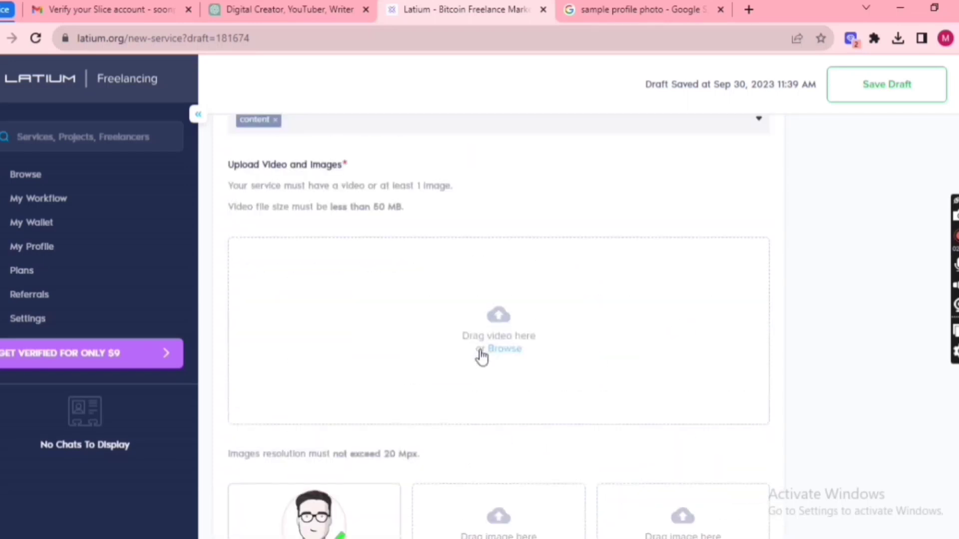
{"action": "scroll", "coordinate": [482, 357], "scroll_direction": "down", "scroll_amount": 5}
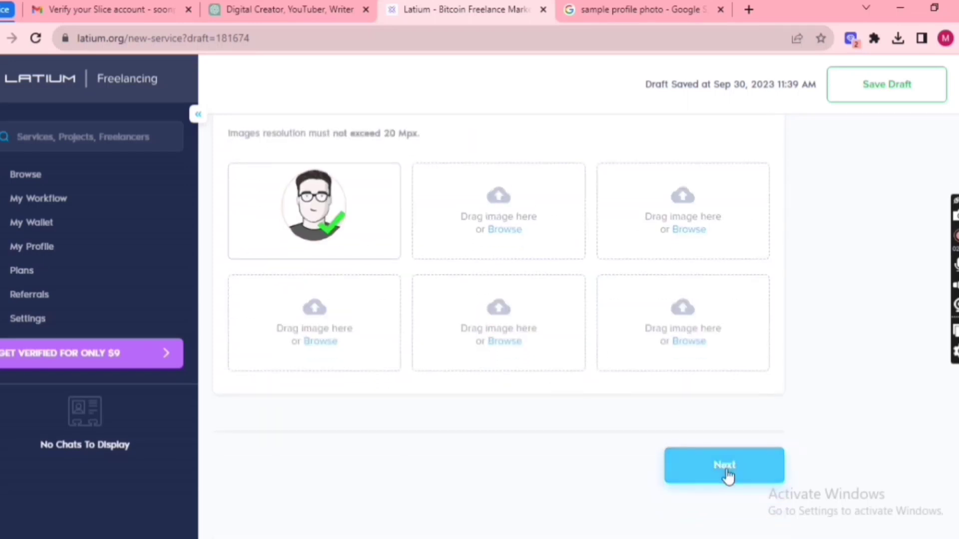
{"action": "left_click", "coordinate": [725, 466]}
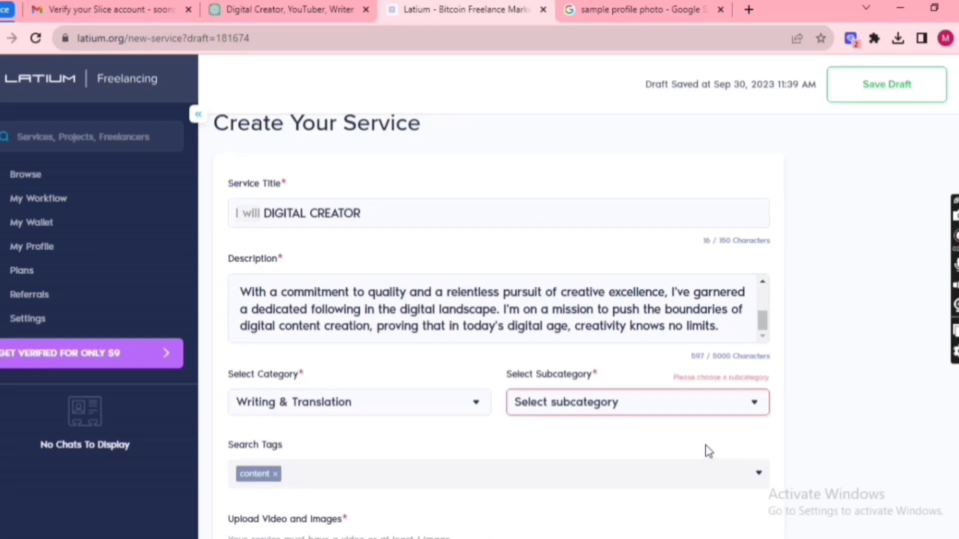
Set the service subcategory to Article Writing and continue to the Scope & Pricing section.
{"action": "left_click", "coordinate": [624, 402]}
{"action": "scroll", "coordinate": [722, 460], "scroll_direction": "up", "scroll_amount": 3}
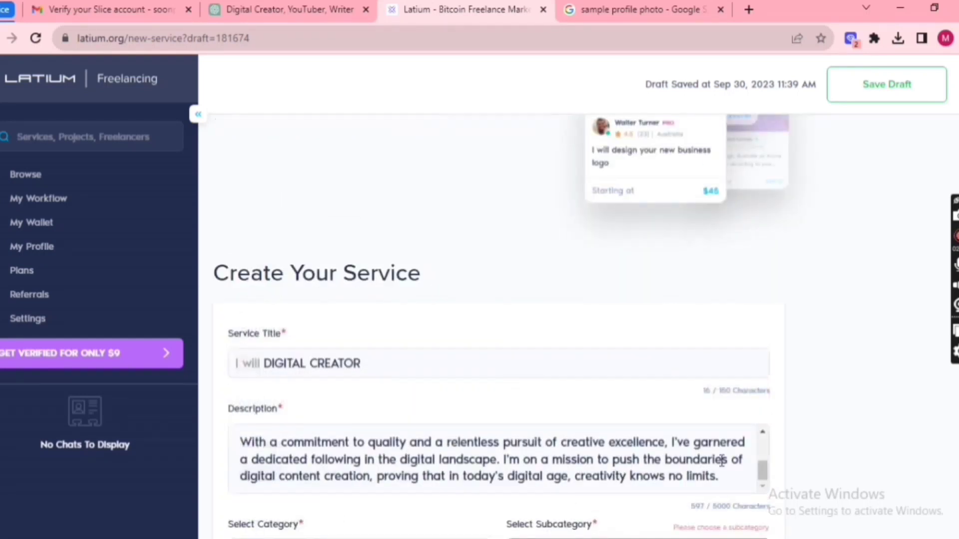
{"action": "scroll", "coordinate": [831, 430], "scroll_direction": "down", "scroll_amount": 3}
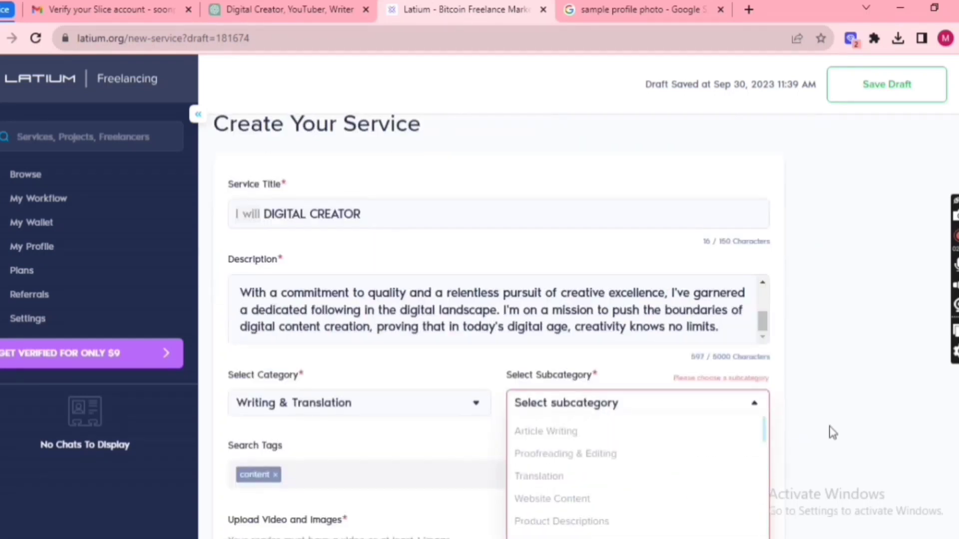
{"action": "left_click", "coordinate": [569, 434]}
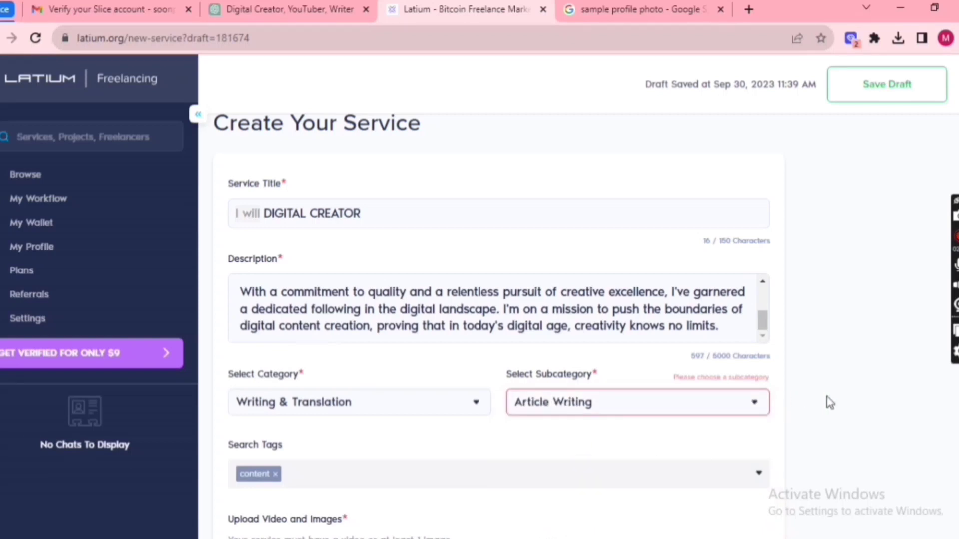
{"action": "scroll", "coordinate": [829, 405], "scroll_direction": "down", "scroll_amount": 5}
{"action": "scroll", "coordinate": [834, 412], "scroll_direction": "down", "scroll_amount": 7}
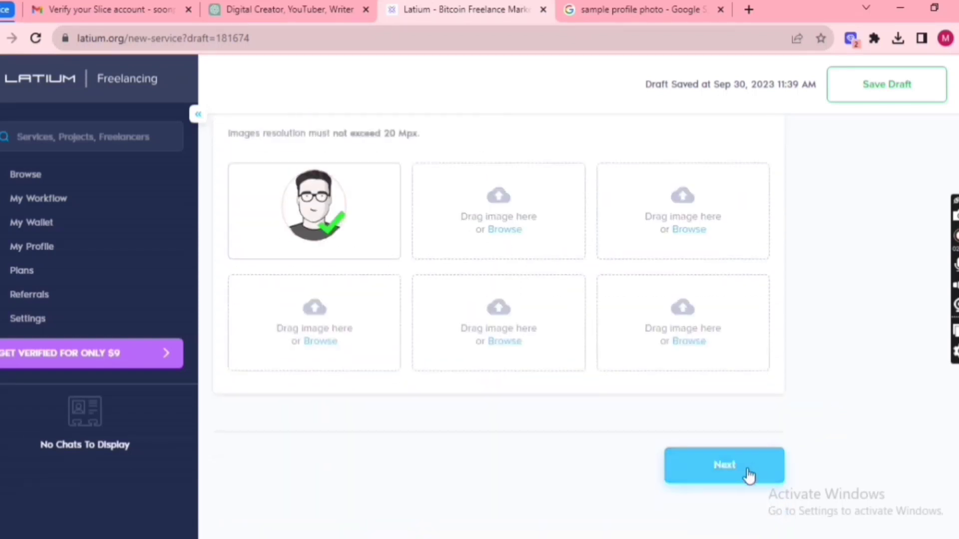
{"action": "left_click", "coordinate": [749, 475]}
Name the Basic package SILVER.
{"action": "left_click", "coordinate": [426, 260]}
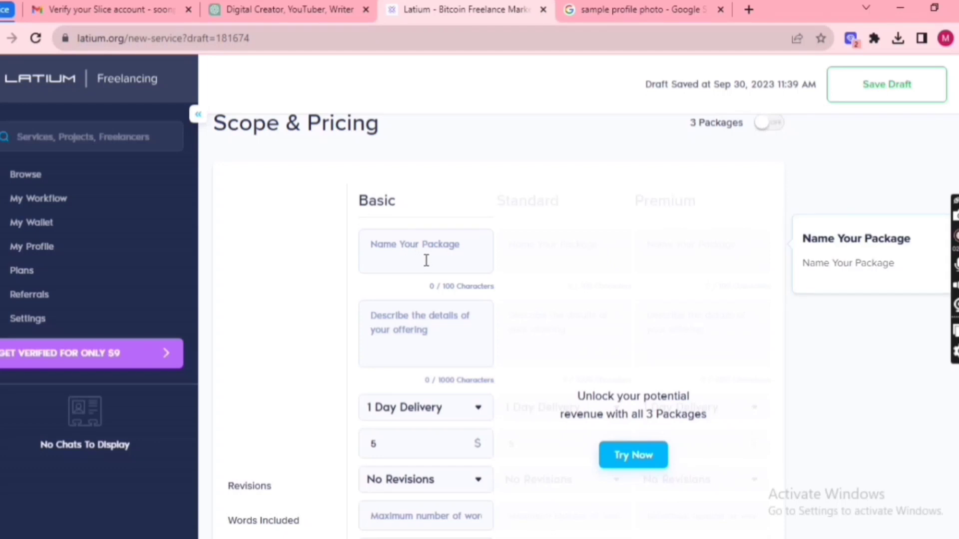
{"action": "scroll", "coordinate": [433, 255], "scroll_direction": "down", "scroll_amount": 2}
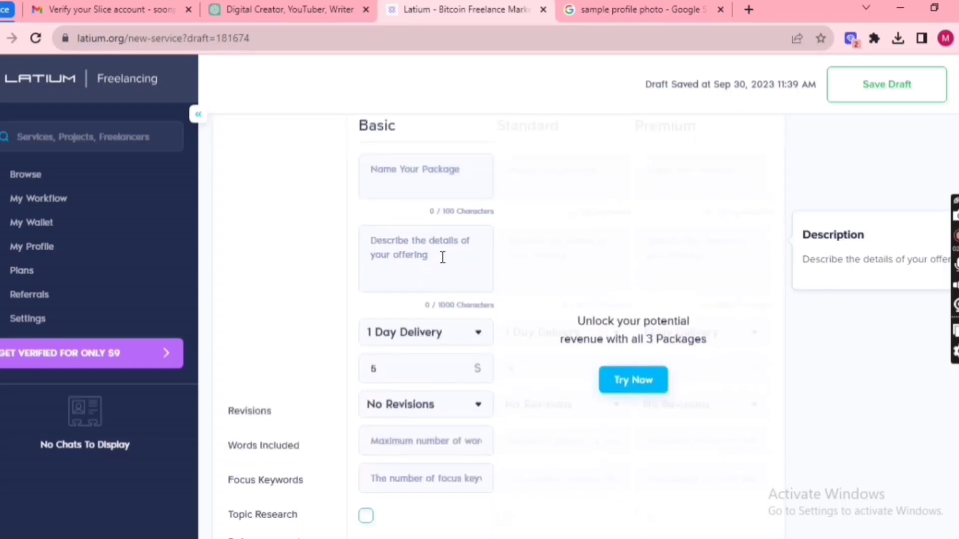
{"action": "left_click", "coordinate": [245, 291]}
{"action": "left_click", "coordinate": [426, 175]}
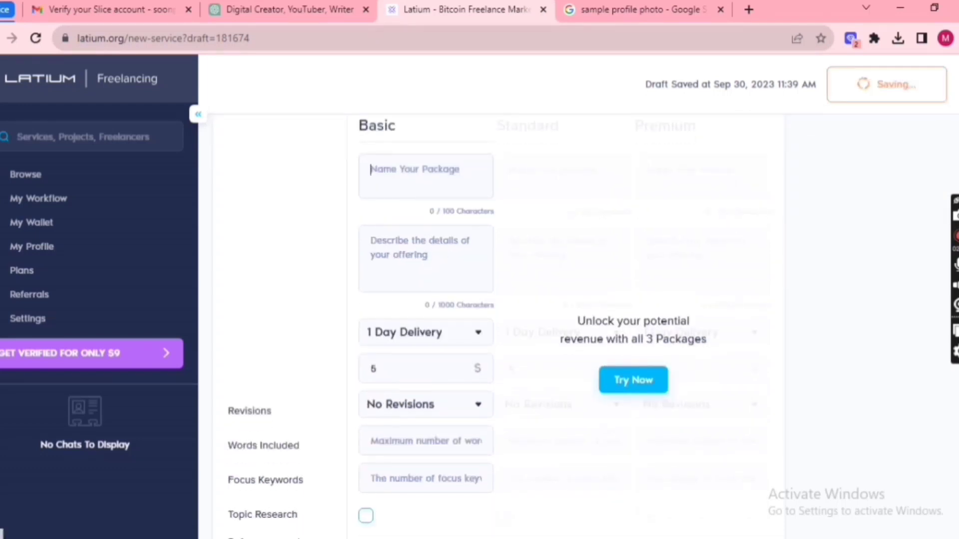
{"action": "type", "text": "SILVER"}
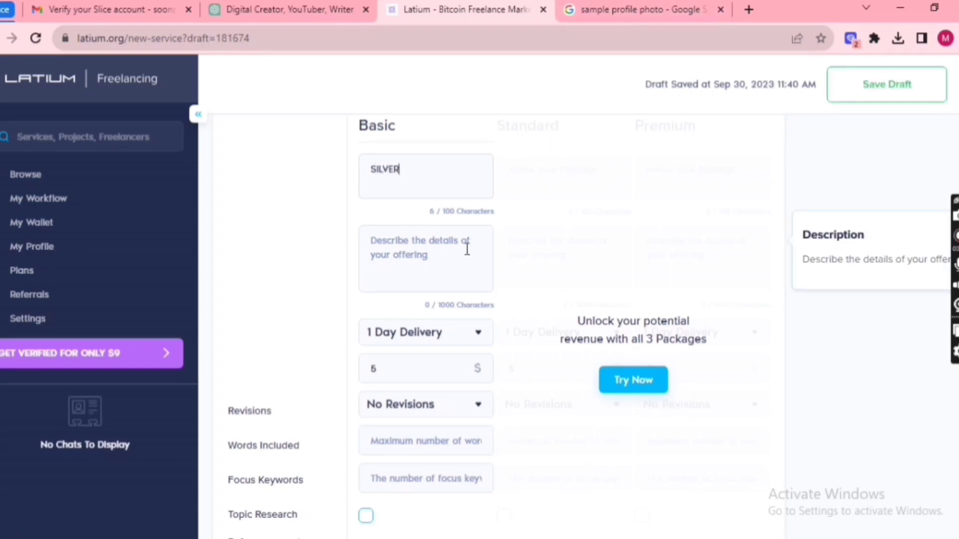
Set the Basic package to 1 revision, 1000 words included and 50 focus keywords.
{"action": "mouse_move", "coordinate": [450, 377]}
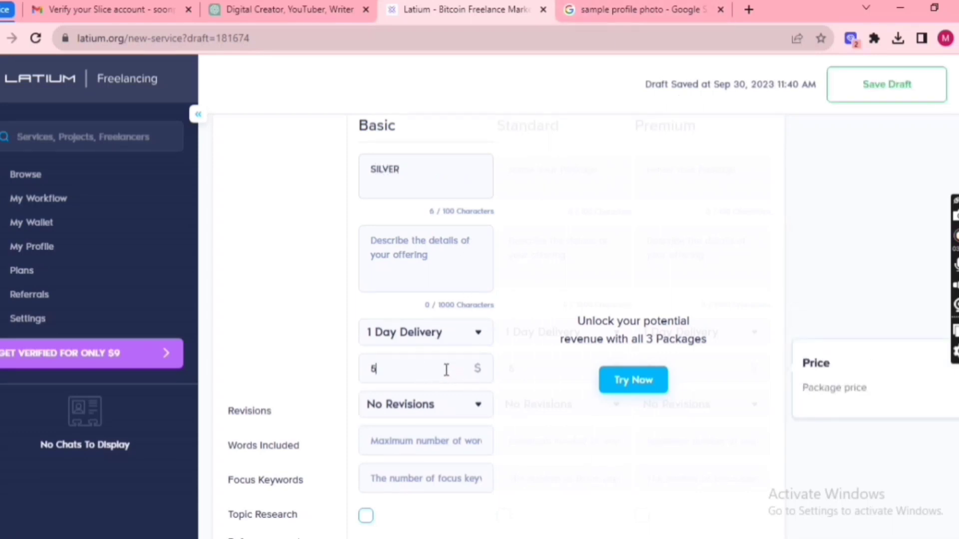
{"action": "scroll", "coordinate": [446, 372], "scroll_direction": "down", "scroll_amount": 2}
{"action": "left_click", "coordinate": [441, 334]}
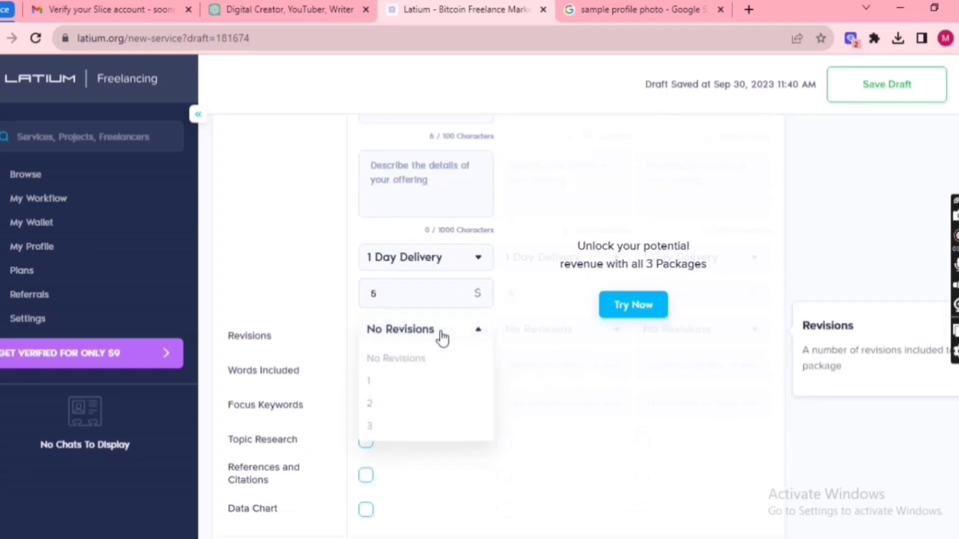
{"action": "left_click", "coordinate": [379, 382]}
{"action": "scroll", "coordinate": [488, 388], "scroll_direction": "down", "scroll_amount": 2}
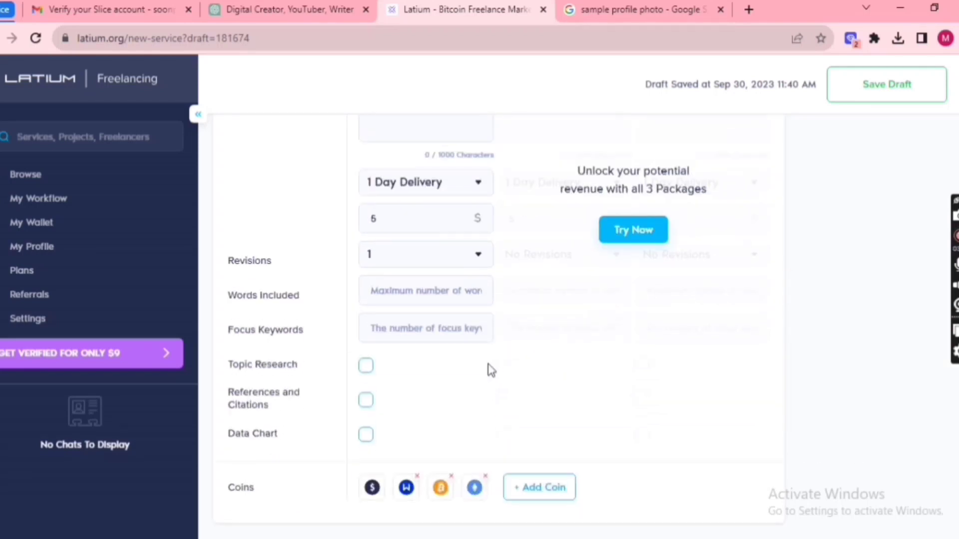
{"action": "left_click", "coordinate": [433, 296]}
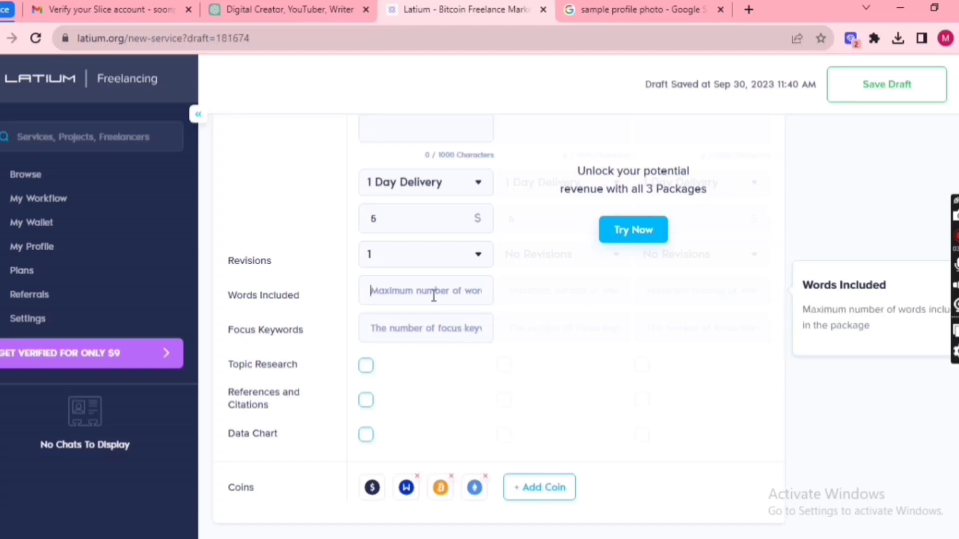
{"action": "type", "text": "1000"}
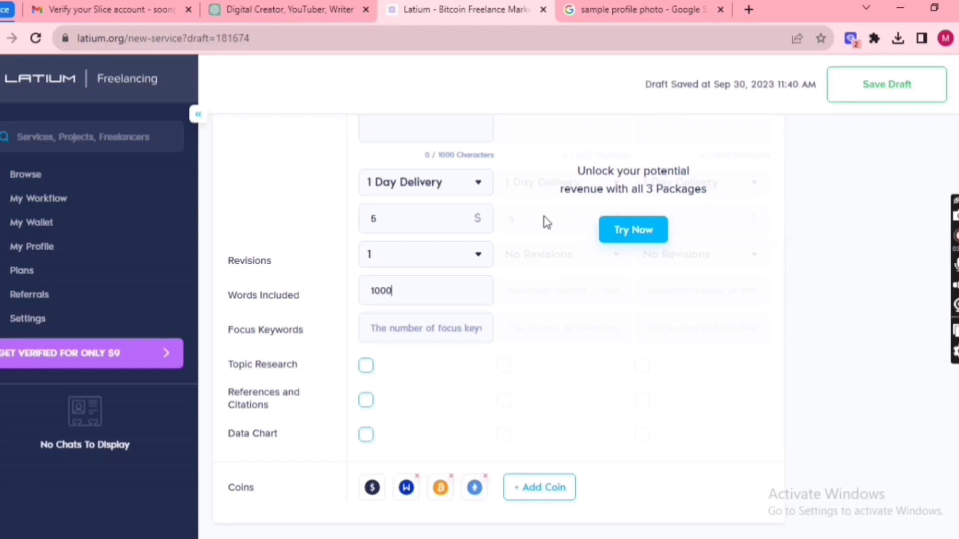
{"action": "left_click", "coordinate": [420, 332]}
{"action": "type", "text": "50"}
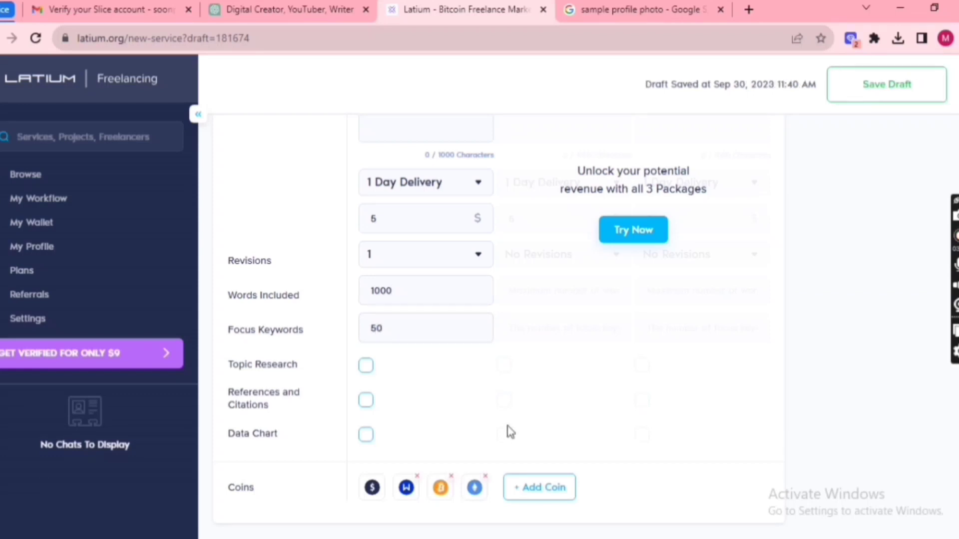
Look over the filled-in service form and try to proceed past the Scope & Pricing section.
{"action": "scroll", "coordinate": [586, 390], "scroll_direction": "down", "scroll_amount": 3}
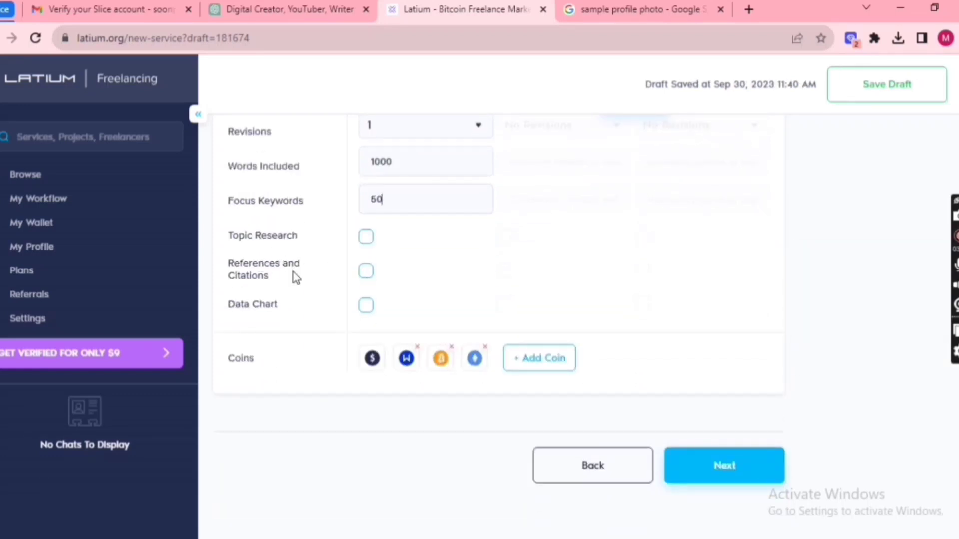
{"action": "scroll", "coordinate": [348, 315], "scroll_direction": "up", "scroll_amount": 5}
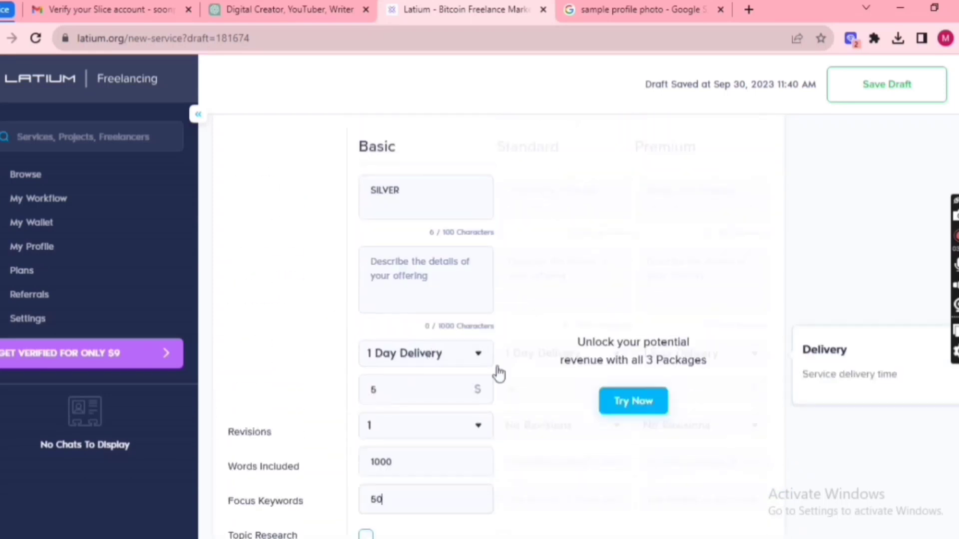
{"action": "scroll", "coordinate": [657, 405], "scroll_direction": "up", "scroll_amount": 9}
{"action": "scroll", "coordinate": [657, 411], "scroll_direction": "down", "scroll_amount": 11}
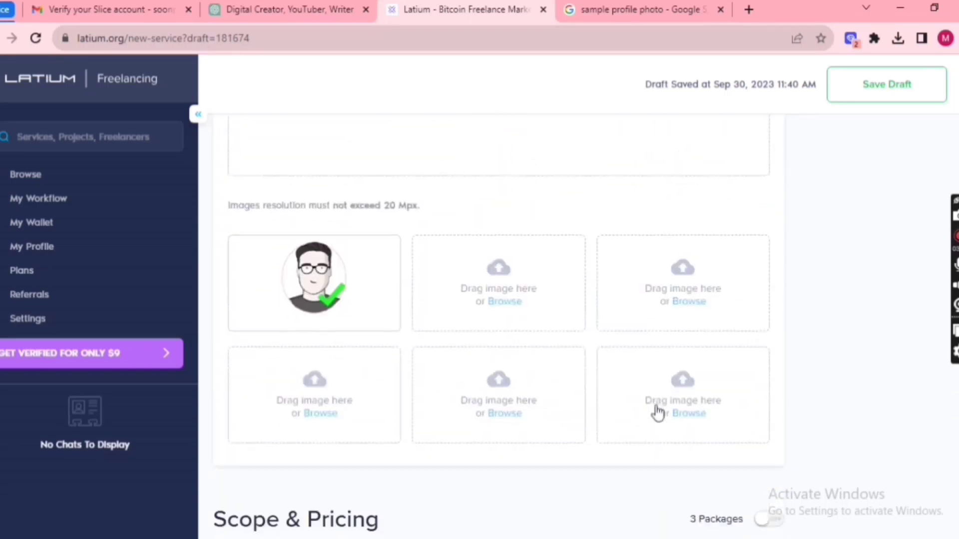
{"action": "scroll", "coordinate": [657, 409], "scroll_direction": "down", "scroll_amount": 3}
{"action": "left_click", "coordinate": [682, 458]}
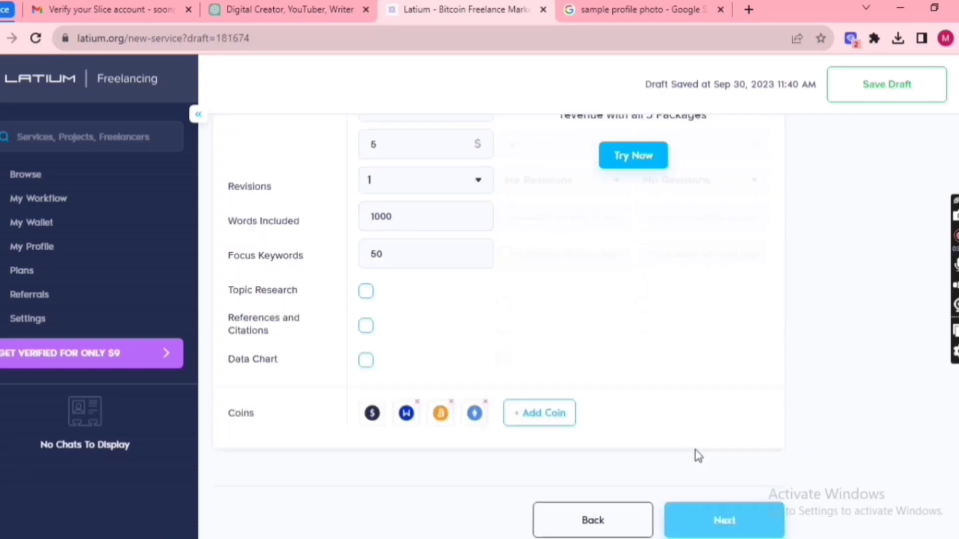
Paste the paragraph starting "With a commitment to quality and a relentless pursuit of creative excellence" as the Basic package's description.
{"action": "left_click", "coordinate": [446, 361]}
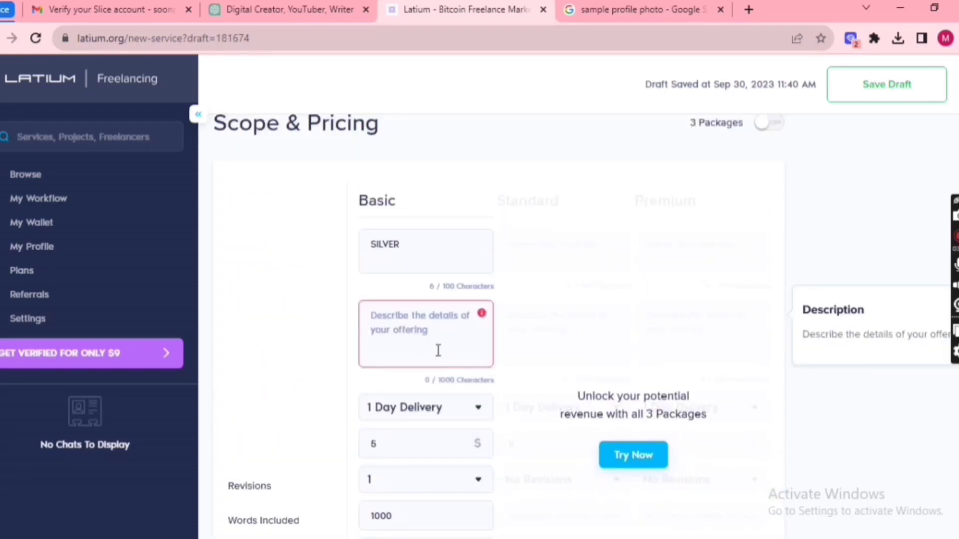
{"action": "left_click", "coordinate": [411, 322]}
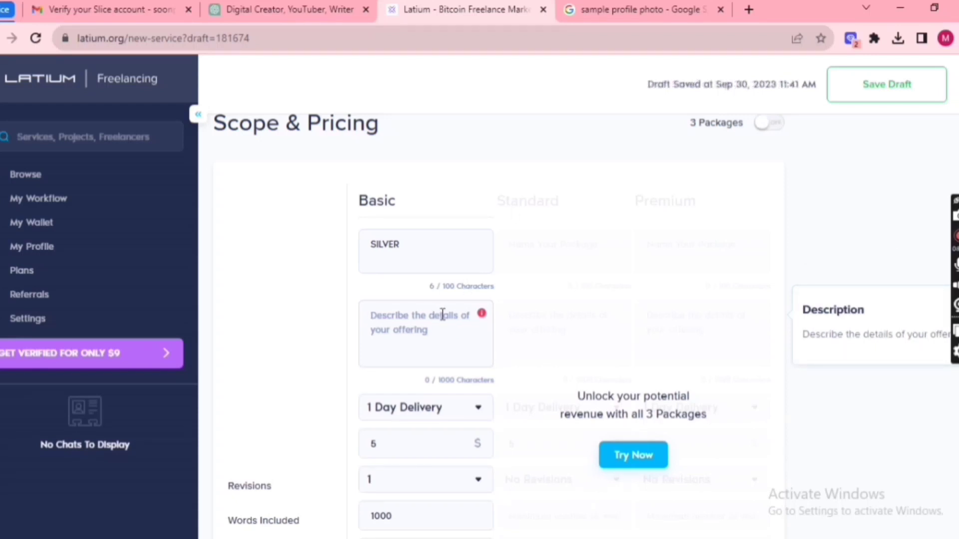
{"action": "key", "text": "ctrl+v"}
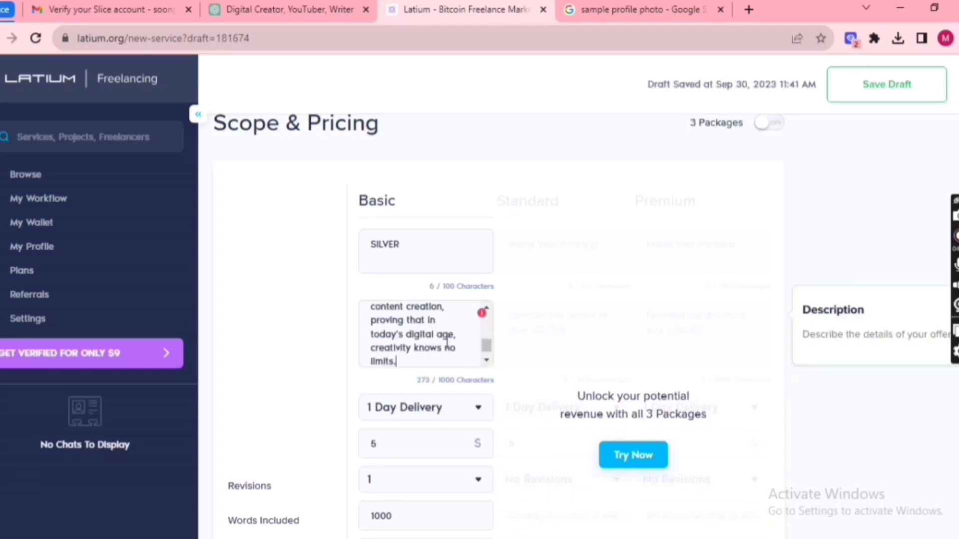
{"action": "scroll", "coordinate": [445, 341], "scroll_direction": "up", "scroll_amount": 2}
{"action": "scroll", "coordinate": [445, 341], "scroll_direction": "down", "scroll_amount": 2}
Submit the pricing section and skip the optional extras and Frequently Asked Questions to reach Requirements.
{"action": "scroll", "coordinate": [580, 366], "scroll_direction": "down", "scroll_amount": 6}
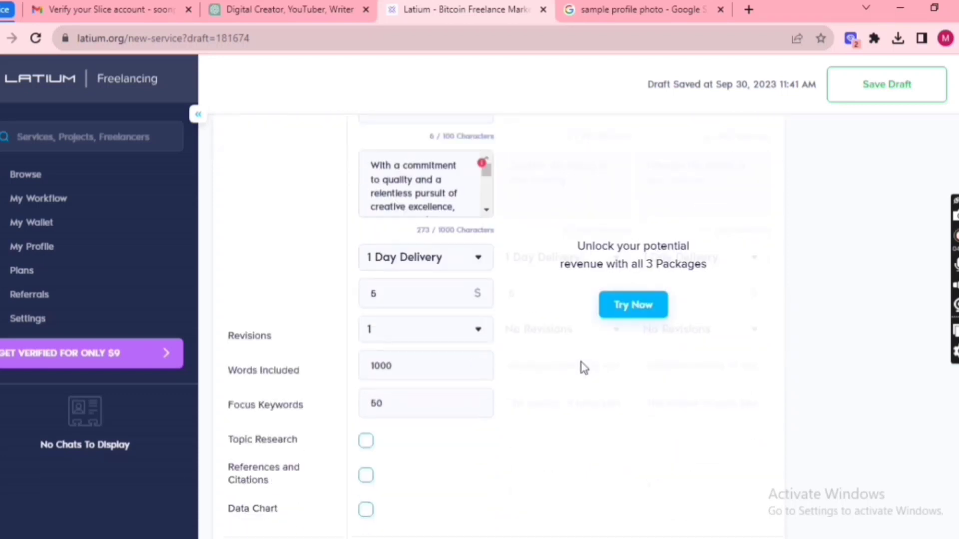
{"action": "left_click", "coordinate": [695, 467]}
{"action": "scroll", "coordinate": [657, 380], "scroll_direction": "down", "scroll_amount": 10}
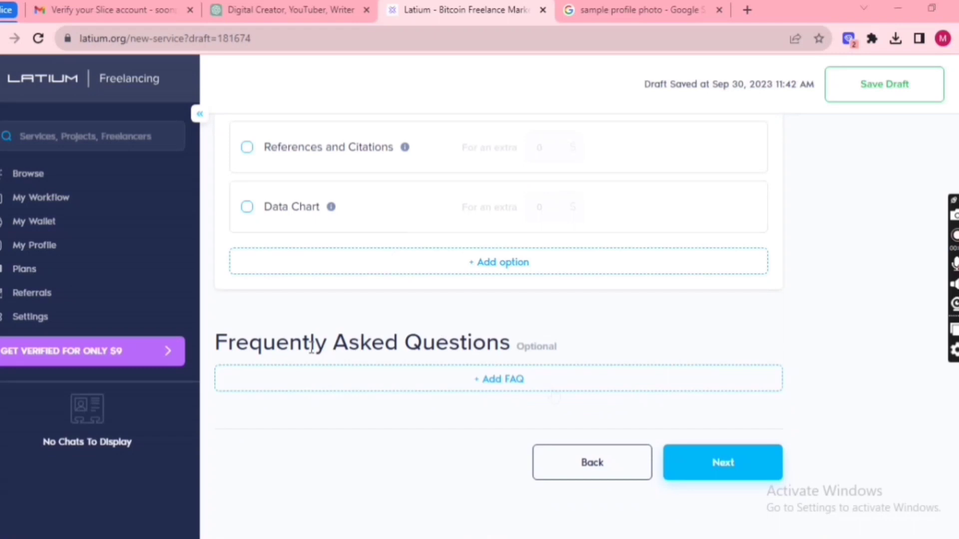
{"action": "left_click", "coordinate": [719, 467]}
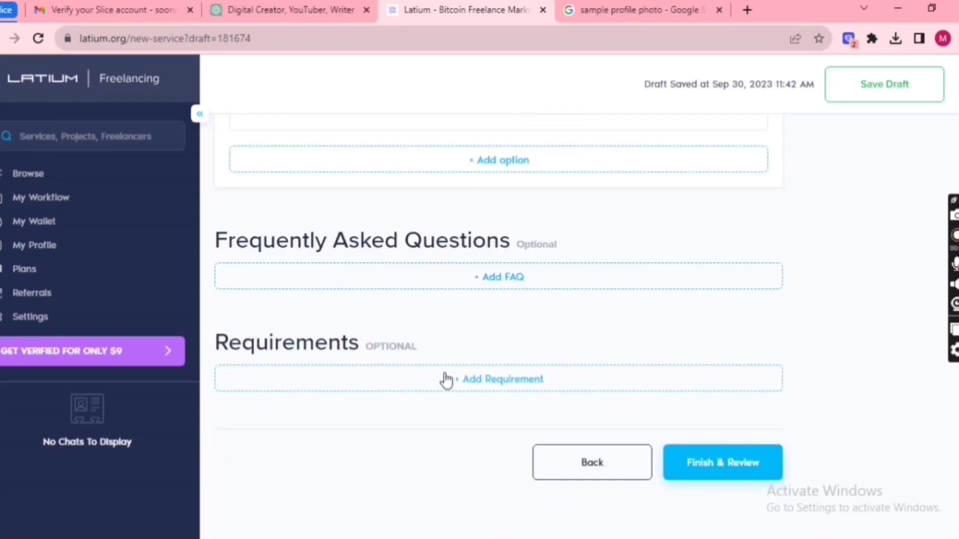
Finish the service form without adding requirements, check the listing preview, and post the service.
{"action": "left_click", "coordinate": [724, 475]}
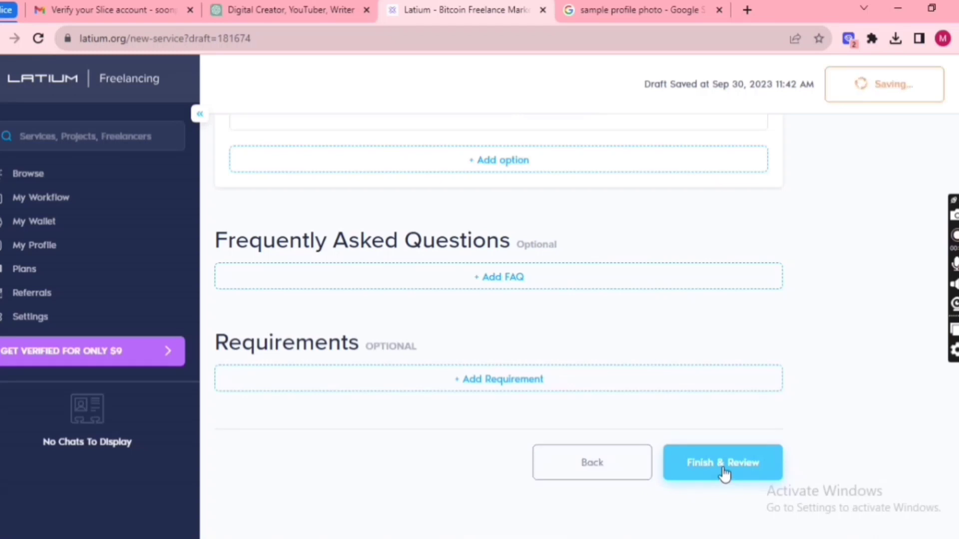
{"action": "scroll", "coordinate": [539, 340], "scroll_direction": "up", "scroll_amount": 12}
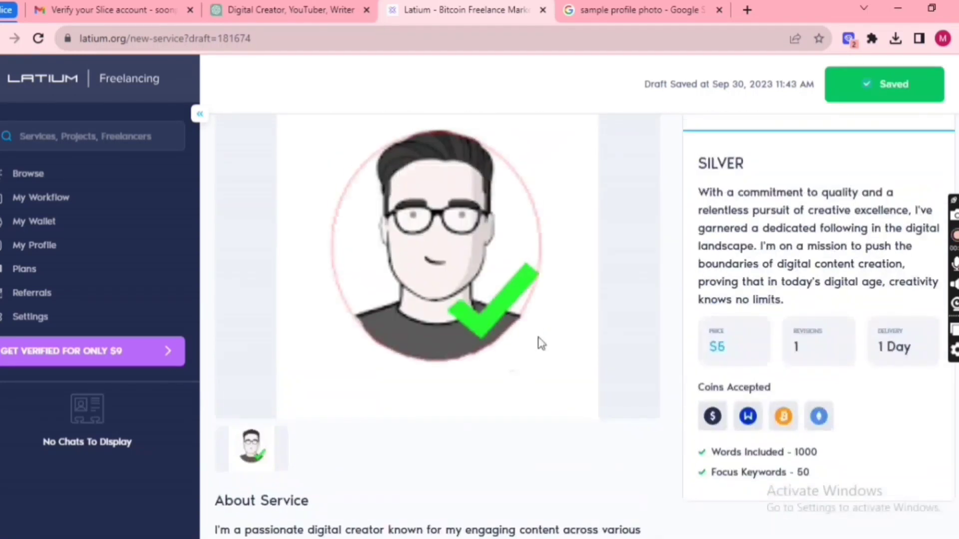
{"action": "scroll", "coordinate": [540, 344], "scroll_direction": "down", "scroll_amount": 7}
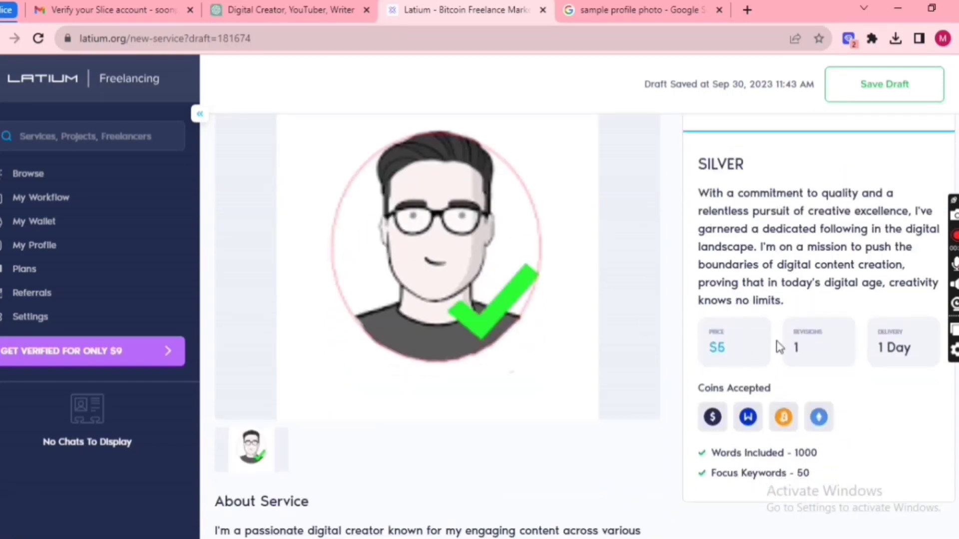
{"action": "scroll", "coordinate": [749, 354], "scroll_direction": "down", "scroll_amount": 3}
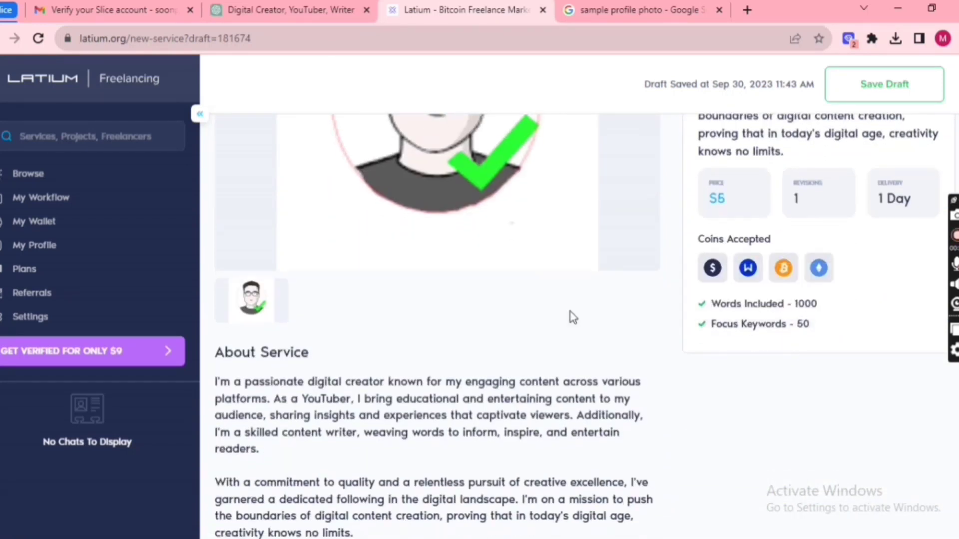
{"action": "scroll", "coordinate": [573, 316], "scroll_direction": "down", "scroll_amount": 5}
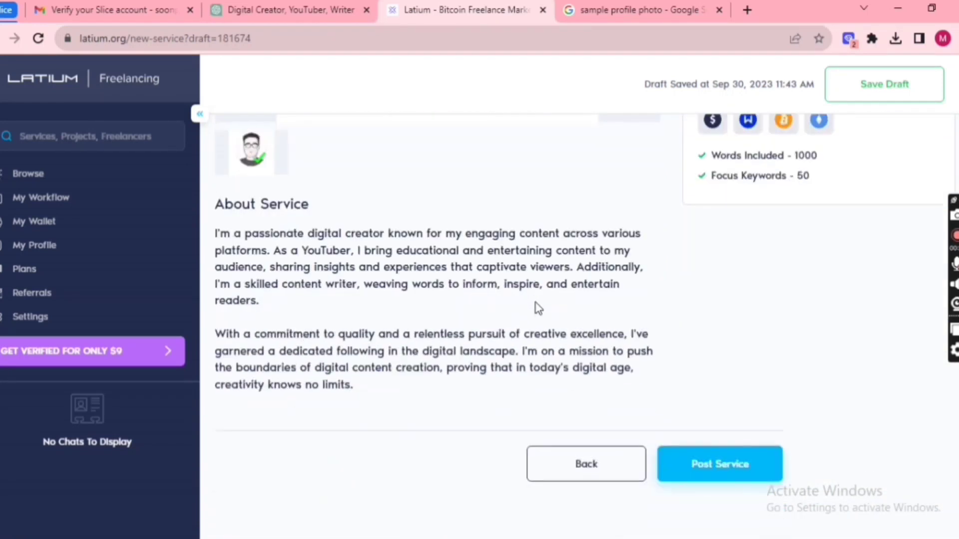
{"action": "left_click", "coordinate": [715, 467]}
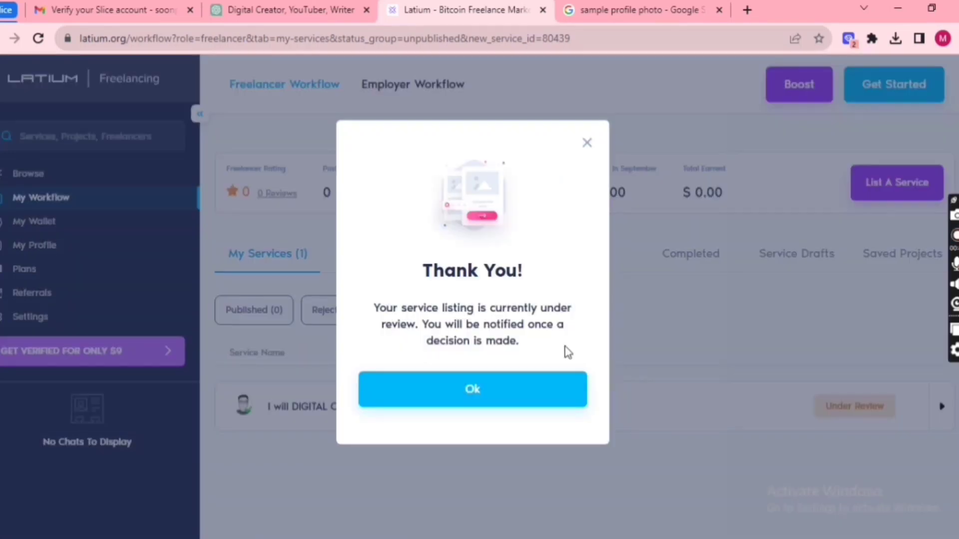
{"action": "left_click", "coordinate": [499, 392]}
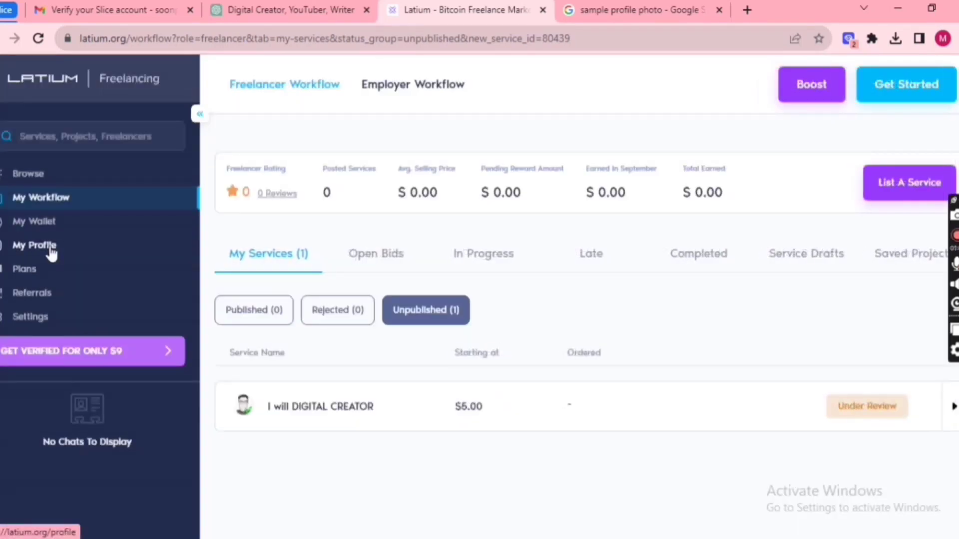
Examine the freelancer's own profile page from the biography down to Ratings & Reviews, and open the referrals page.
{"action": "left_click", "coordinate": [52, 252]}
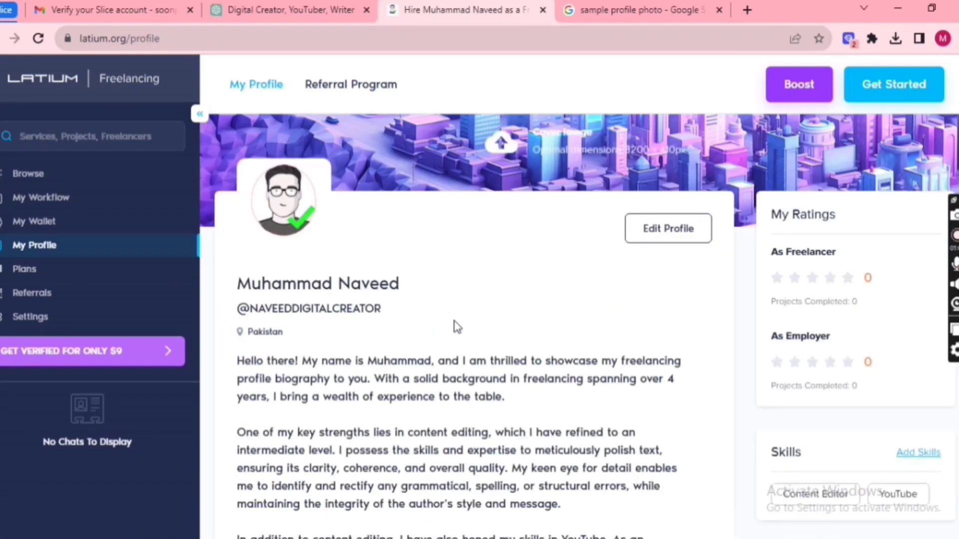
{"action": "scroll", "coordinate": [457, 327], "scroll_direction": "down", "scroll_amount": 2}
{"action": "scroll", "coordinate": [454, 265], "scroll_direction": "up", "scroll_amount": 2}
{"action": "scroll", "coordinate": [791, 313], "scroll_direction": "down", "scroll_amount": 2}
{"action": "scroll", "coordinate": [615, 300], "scroll_direction": "down", "scroll_amount": 3}
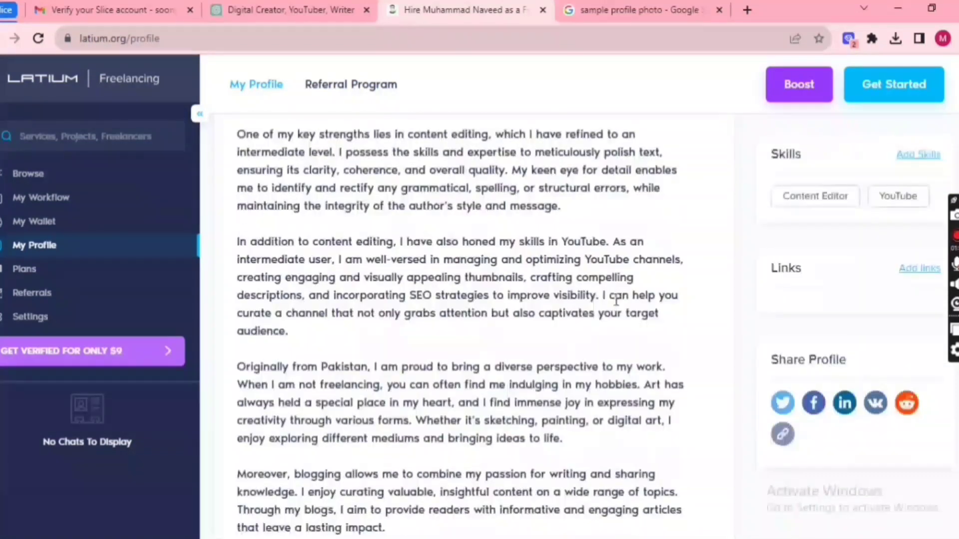
{"action": "scroll", "coordinate": [616, 300], "scroll_direction": "down", "scroll_amount": 9}
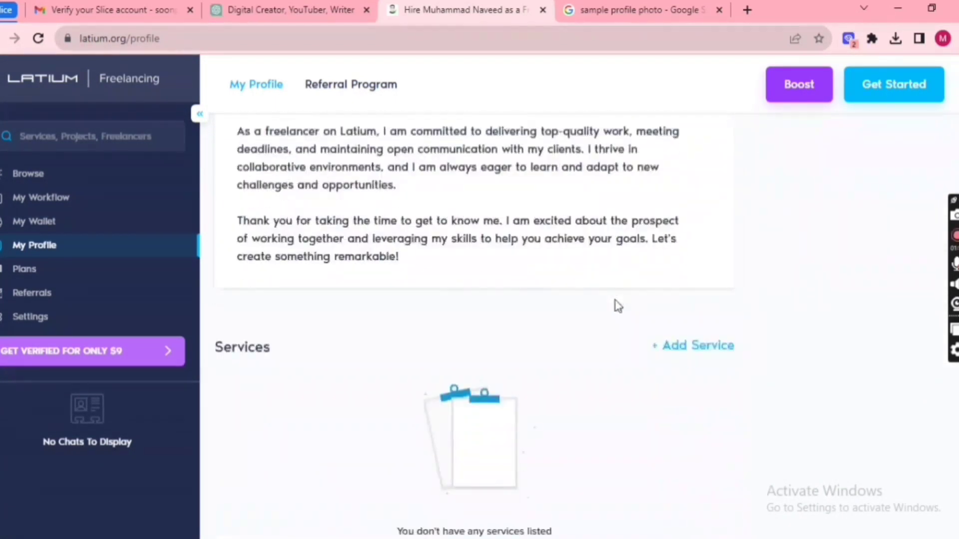
{"action": "scroll", "coordinate": [618, 306], "scroll_direction": "down", "scroll_amount": 13}
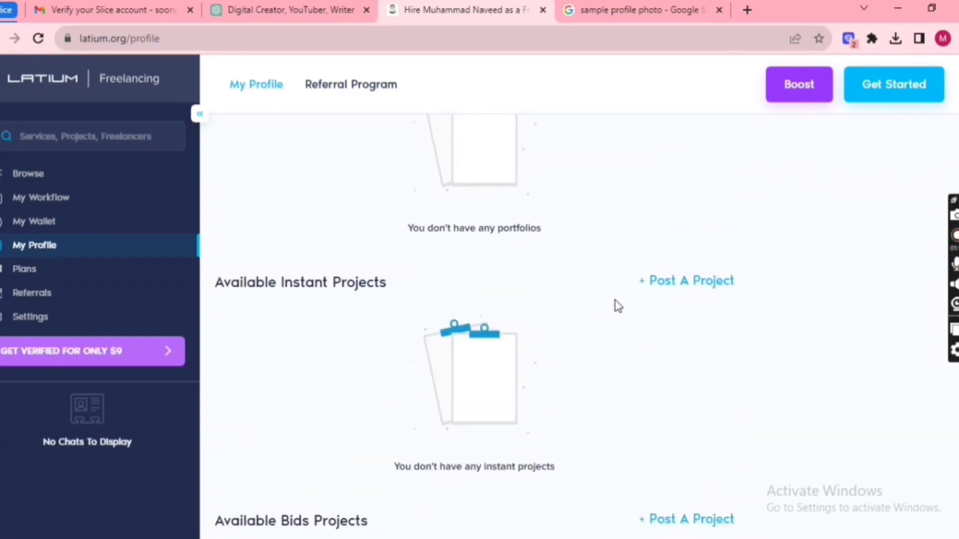
{"action": "scroll", "coordinate": [618, 305], "scroll_direction": "down", "scroll_amount": 8}
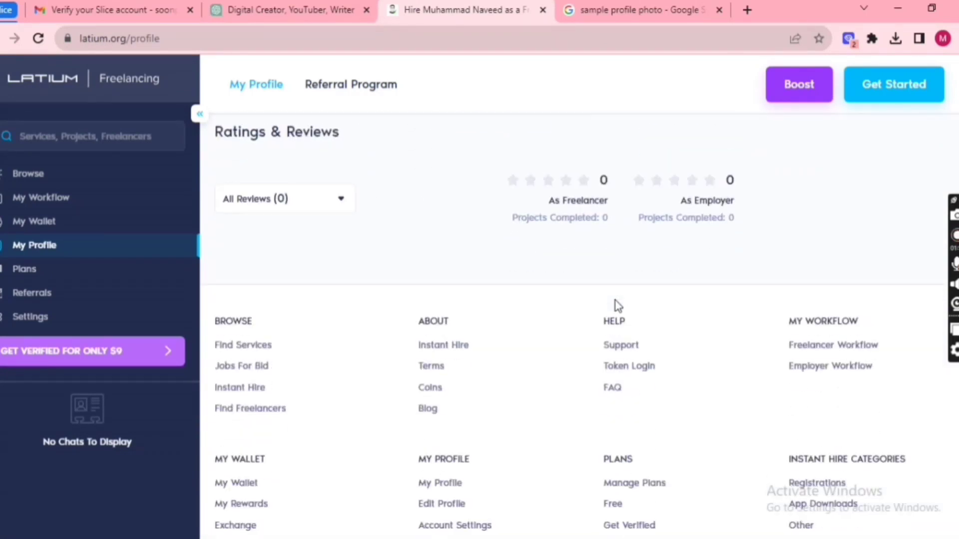
{"action": "scroll", "coordinate": [618, 306], "scroll_direction": "down", "scroll_amount": 2}
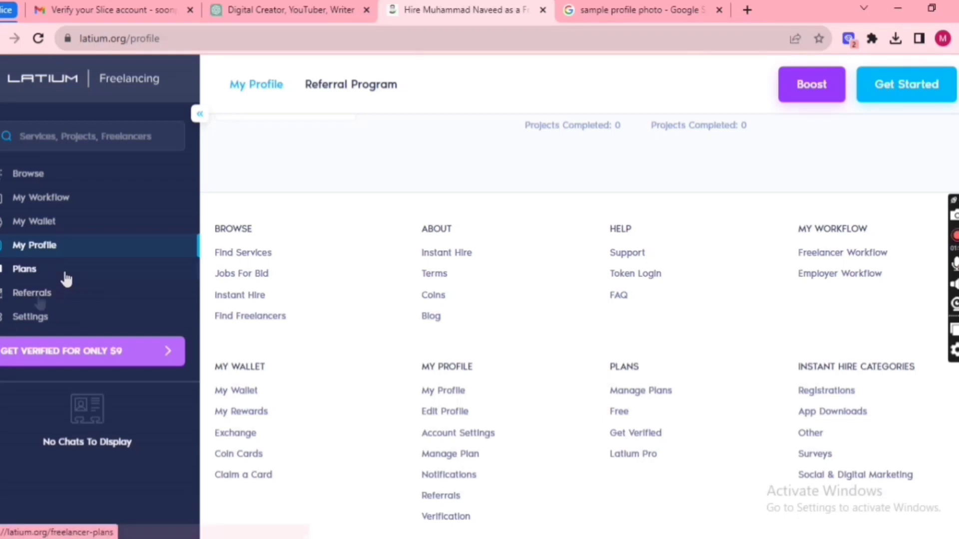
{"action": "left_click", "coordinate": [55, 293]}
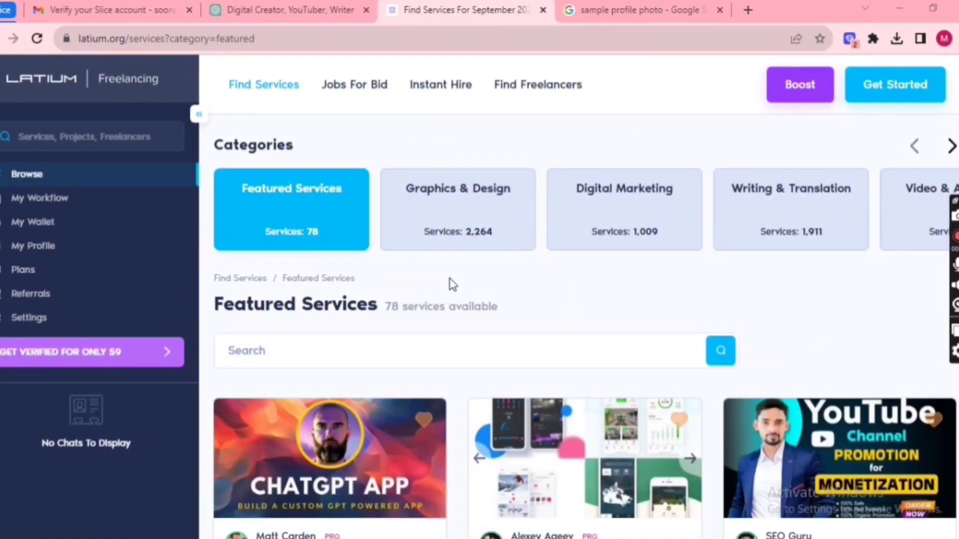
Look through the Featured Services listings for other freelancers' offers, ratings and starting prices.
{"action": "scroll", "coordinate": [452, 284], "scroll_direction": "down", "scroll_amount": 5}
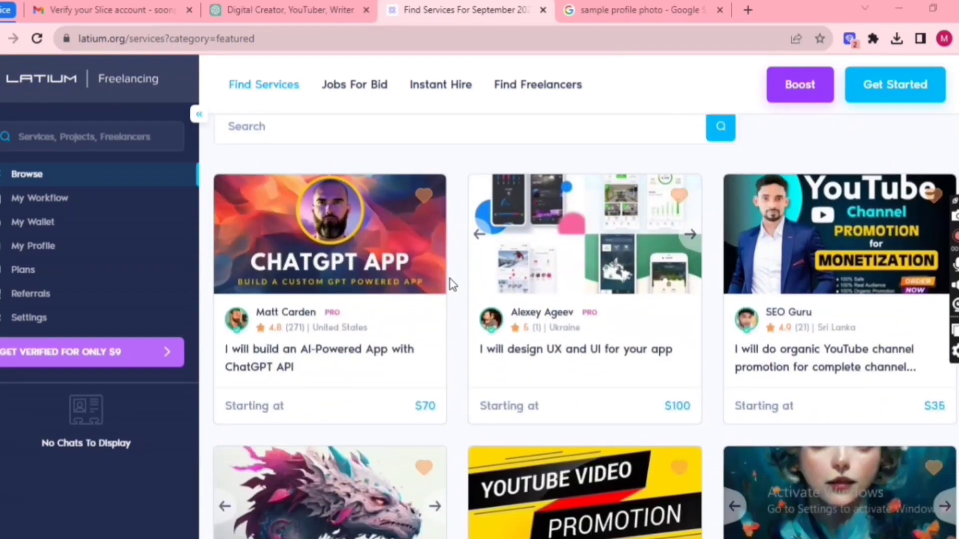
{"action": "scroll", "coordinate": [452, 283], "scroll_direction": "down", "scroll_amount": 2}
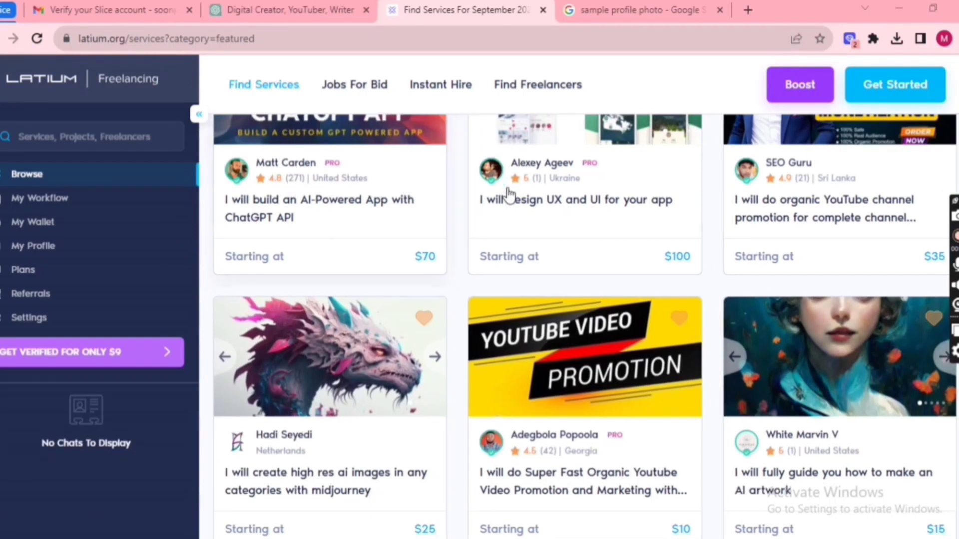
{"action": "scroll", "coordinate": [627, 280], "scroll_direction": "down", "scroll_amount": 5}
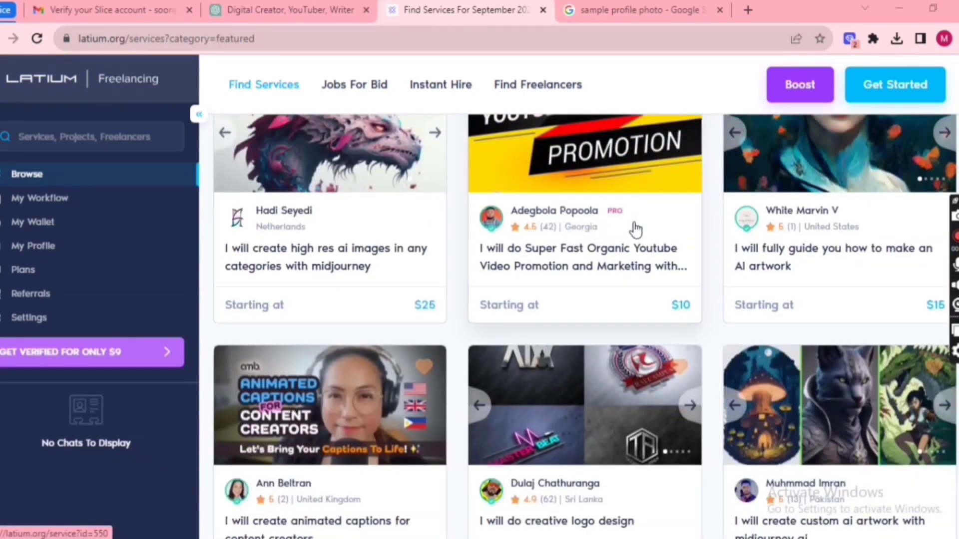
{"action": "scroll", "coordinate": [632, 284], "scroll_direction": "down", "scroll_amount": 3}
{"action": "scroll", "coordinate": [632, 290], "scroll_direction": "down", "scroll_amount": 2}
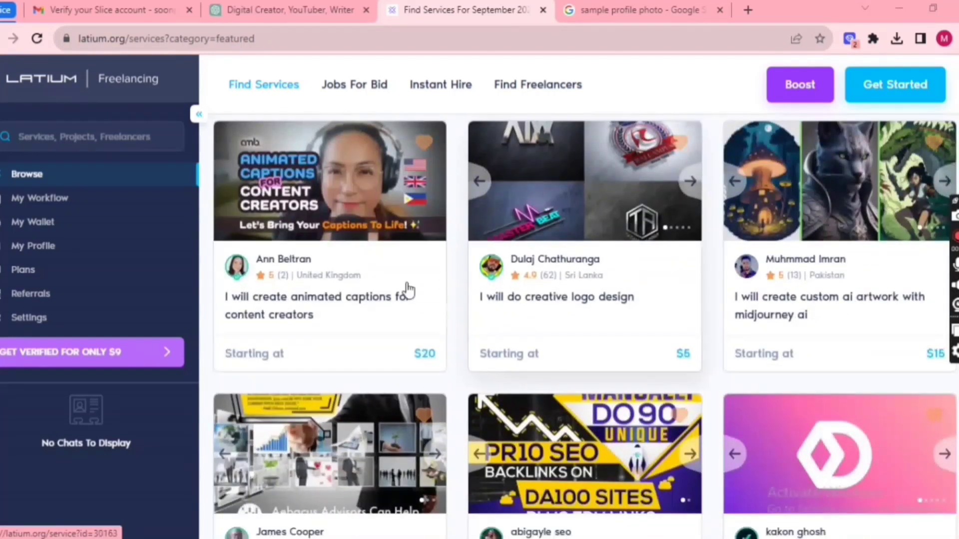
{"action": "scroll", "coordinate": [770, 279], "scroll_direction": "down", "scroll_amount": 5}
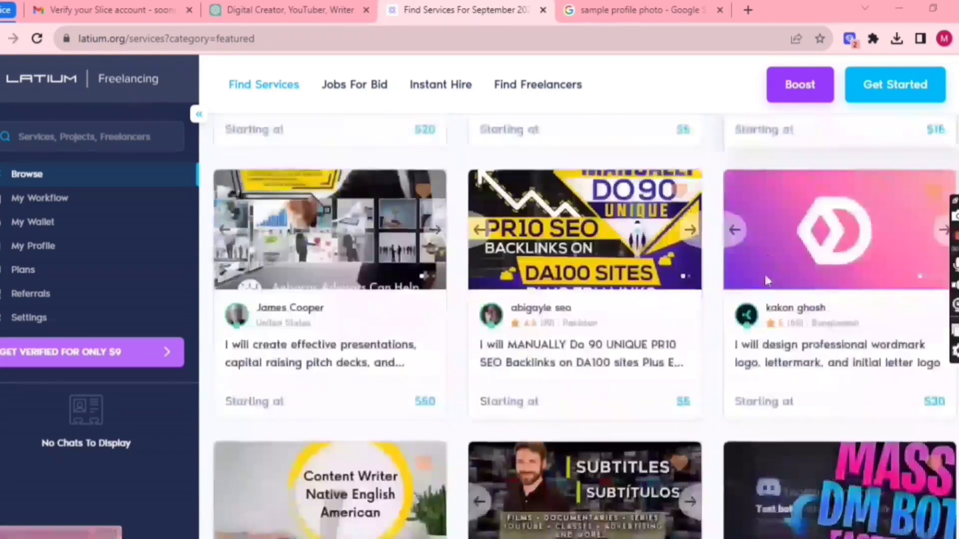
{"action": "scroll", "coordinate": [353, 360], "scroll_direction": "down", "scroll_amount": 10}
{"action": "scroll", "coordinate": [353, 359], "scroll_direction": "down", "scroll_amount": 12}
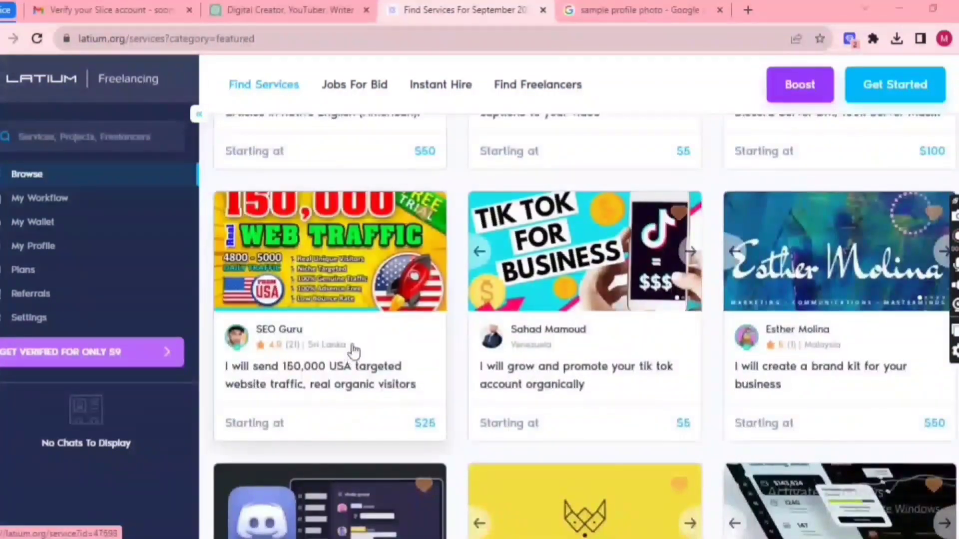
{"action": "scroll", "coordinate": [353, 350], "scroll_direction": "down", "scroll_amount": 10}
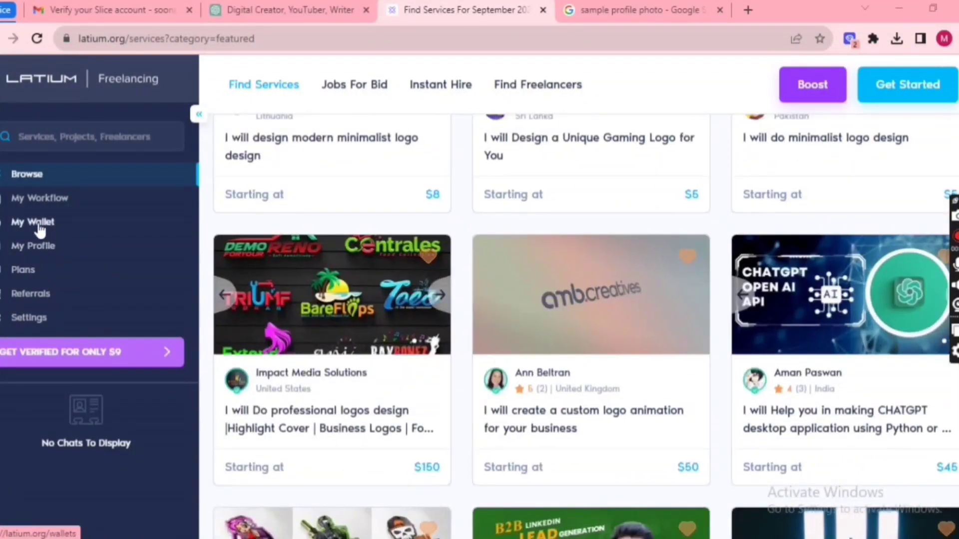
Examine the wallet's coin list, the rewards page for WORK deposits, and the WORK/USDC exchange with its buy and sell forms.
{"action": "left_click", "coordinate": [38, 226]}
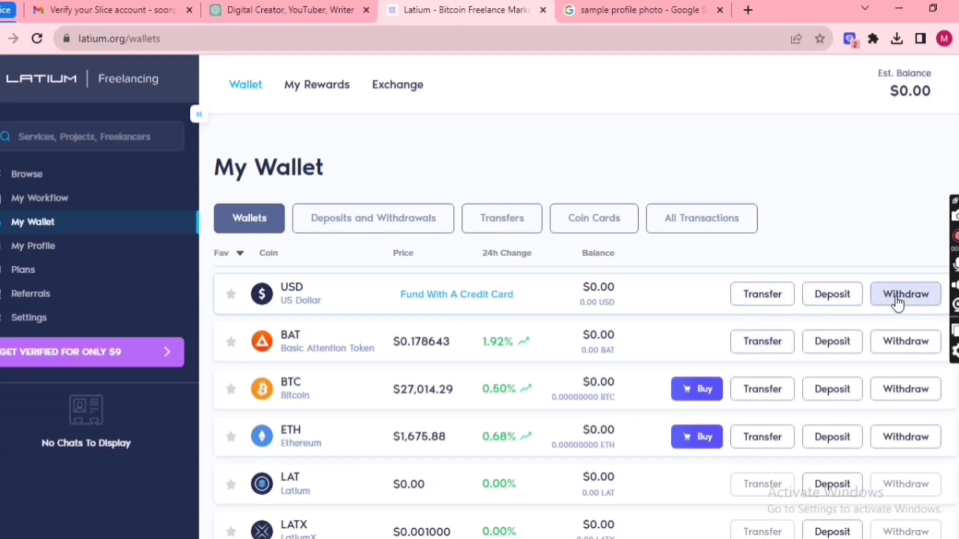
{"action": "left_click", "coordinate": [316, 85]}
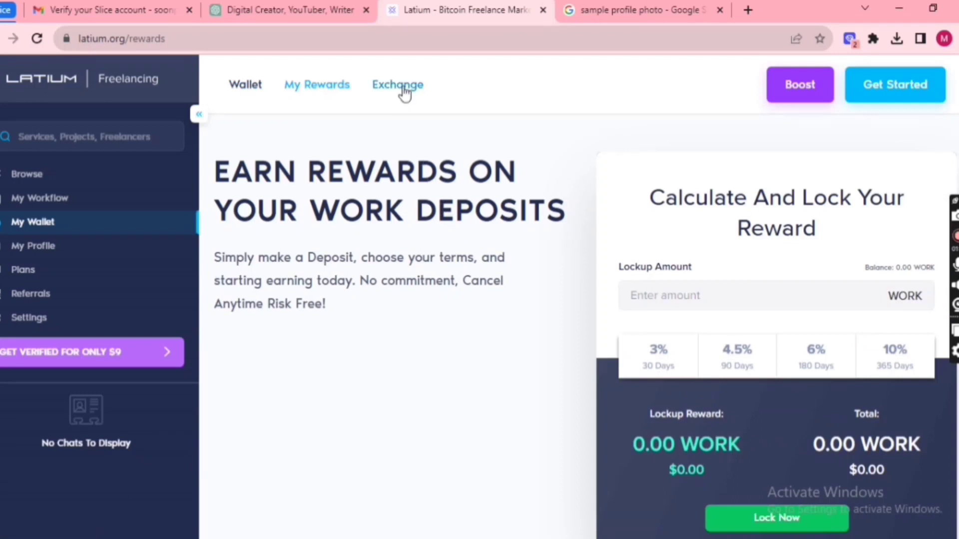
{"action": "left_click", "coordinate": [404, 92]}
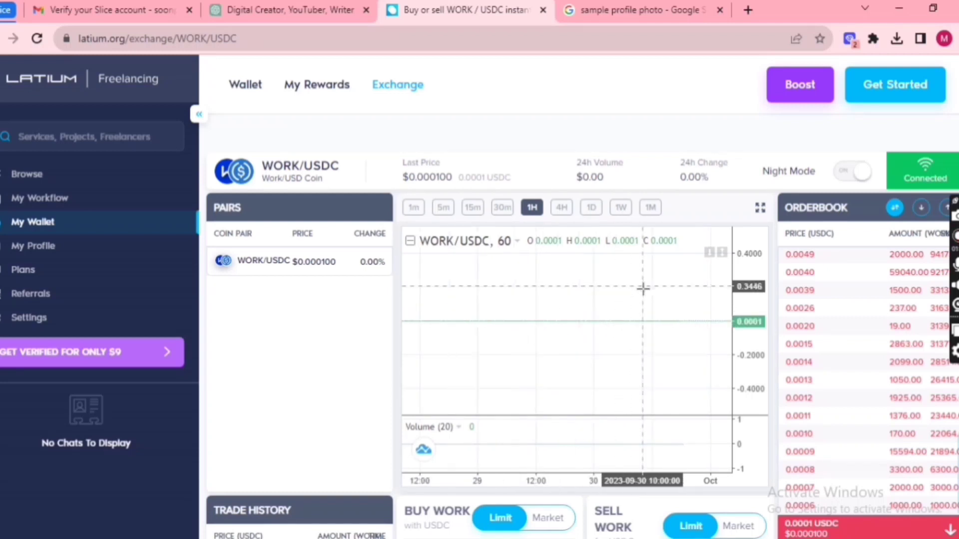
{"action": "scroll", "coordinate": [825, 367], "scroll_direction": "down", "scroll_amount": 4}
{"action": "scroll", "coordinate": [825, 367], "scroll_direction": "down", "scroll_amount": 5}
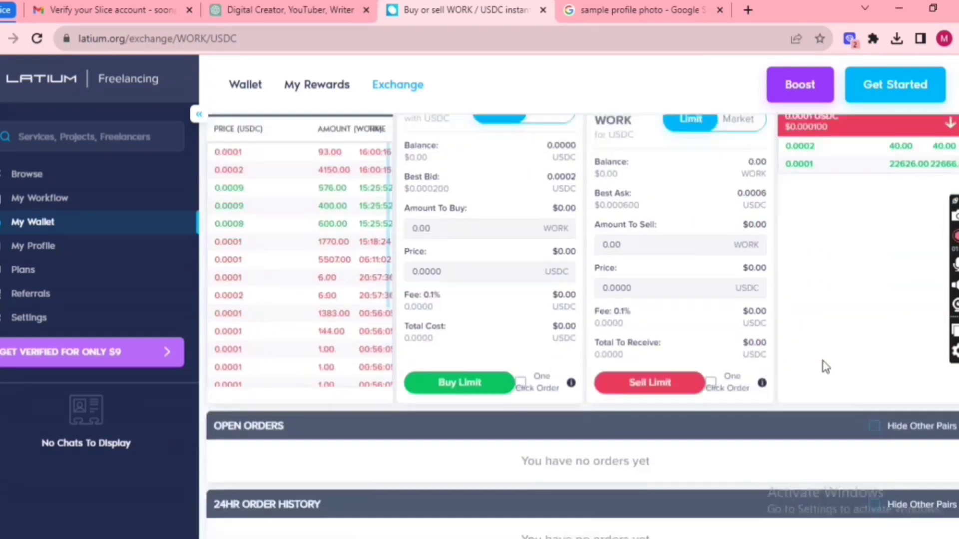
{"action": "scroll", "coordinate": [825, 367], "scroll_direction": "up", "scroll_amount": 3}
{"action": "scroll", "coordinate": [825, 367], "scroll_direction": "up", "scroll_amount": 6}
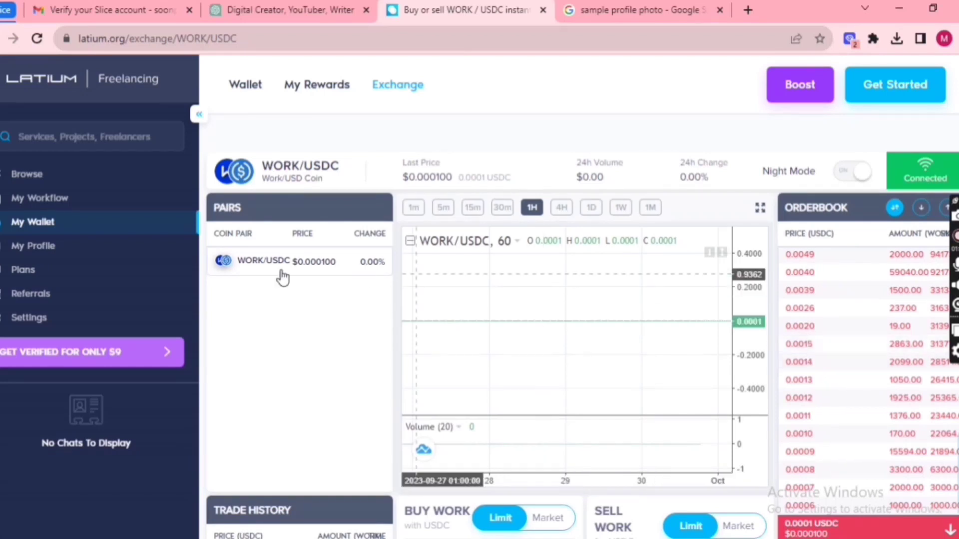
{"action": "left_click", "coordinate": [300, 90]}
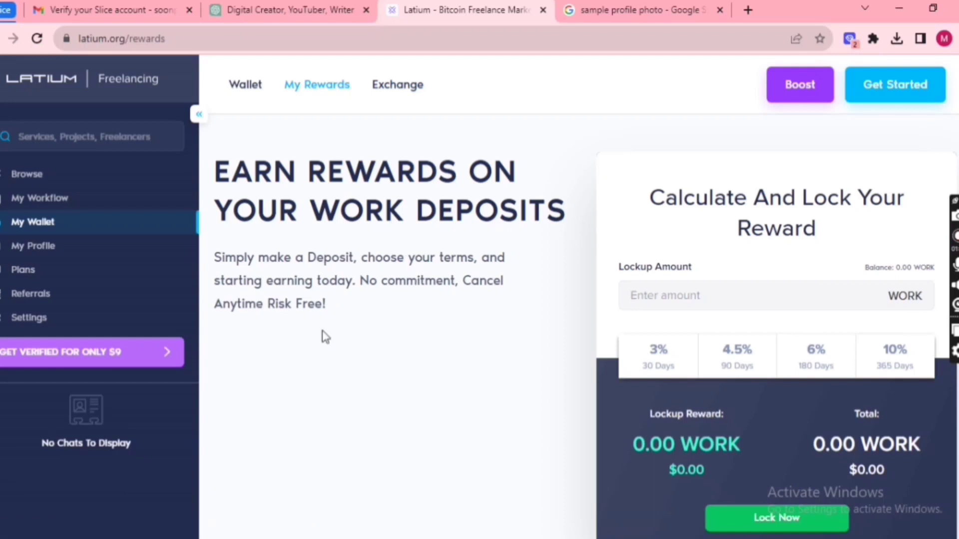
Return to browsing services and look over the featured offers once more.
{"action": "left_click", "coordinate": [27, 173]}
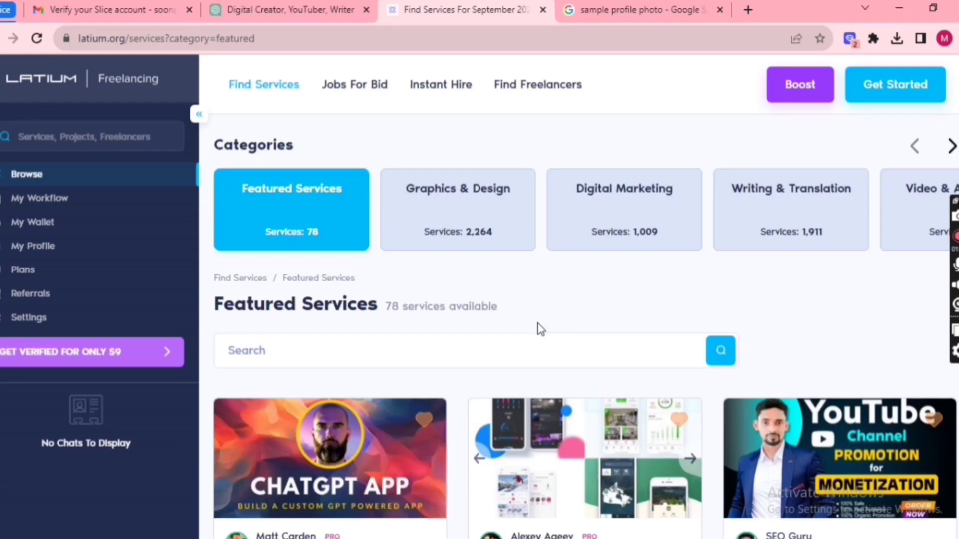
{"action": "scroll", "coordinate": [537, 322], "scroll_direction": "down", "scroll_amount": 15}
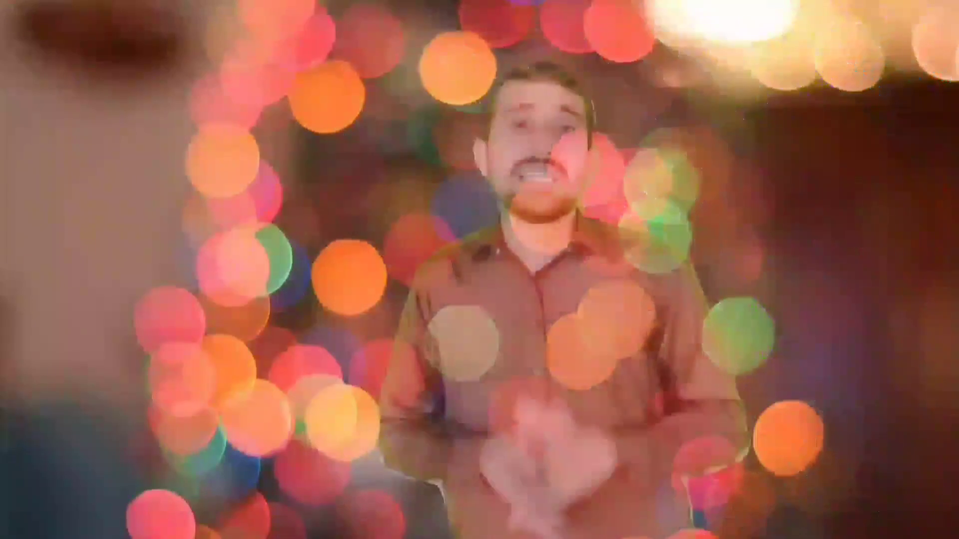